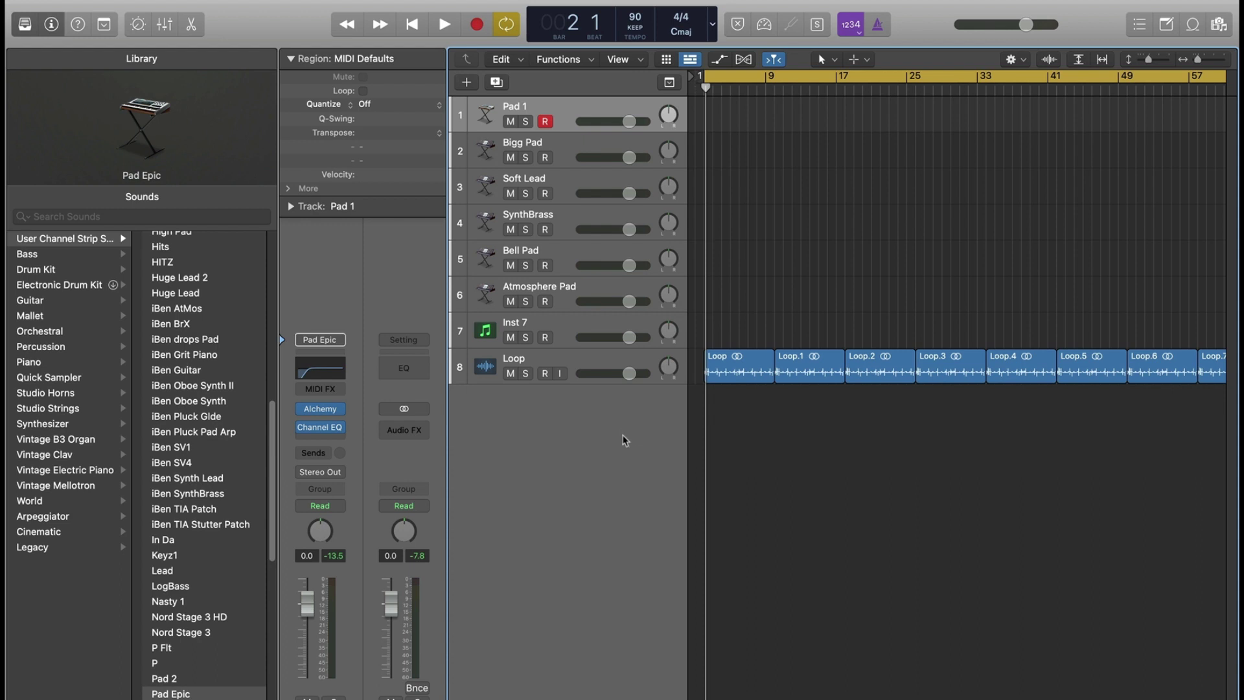
Add a software instrument track and load the Song Sections Cues patch from the User Channel Strip Settings.
double_click(585, 429)
click(91, 241)
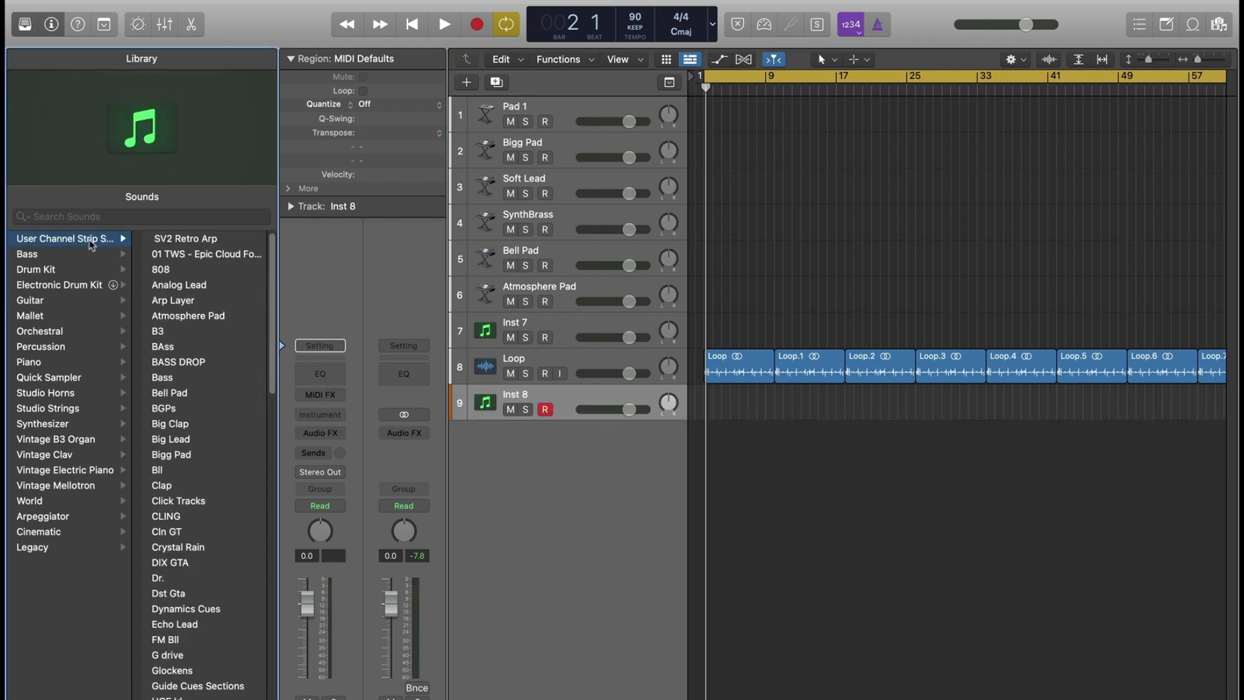
scroll(217, 572, down, 10)
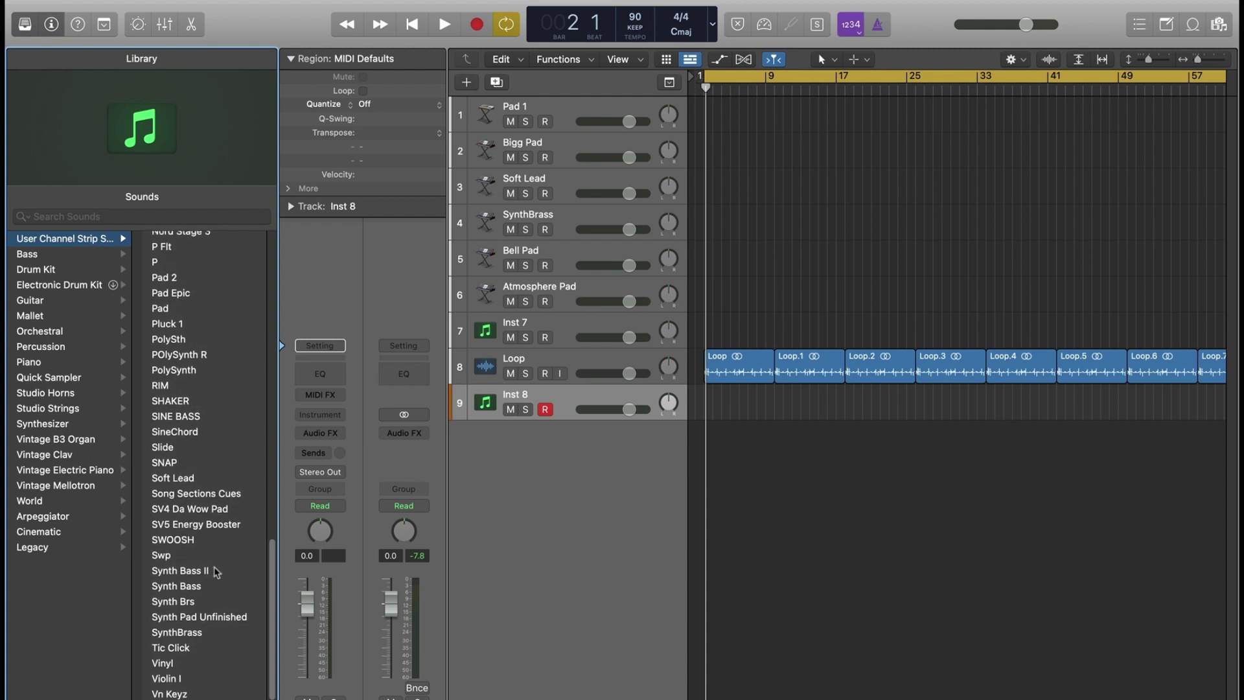
click(201, 494)
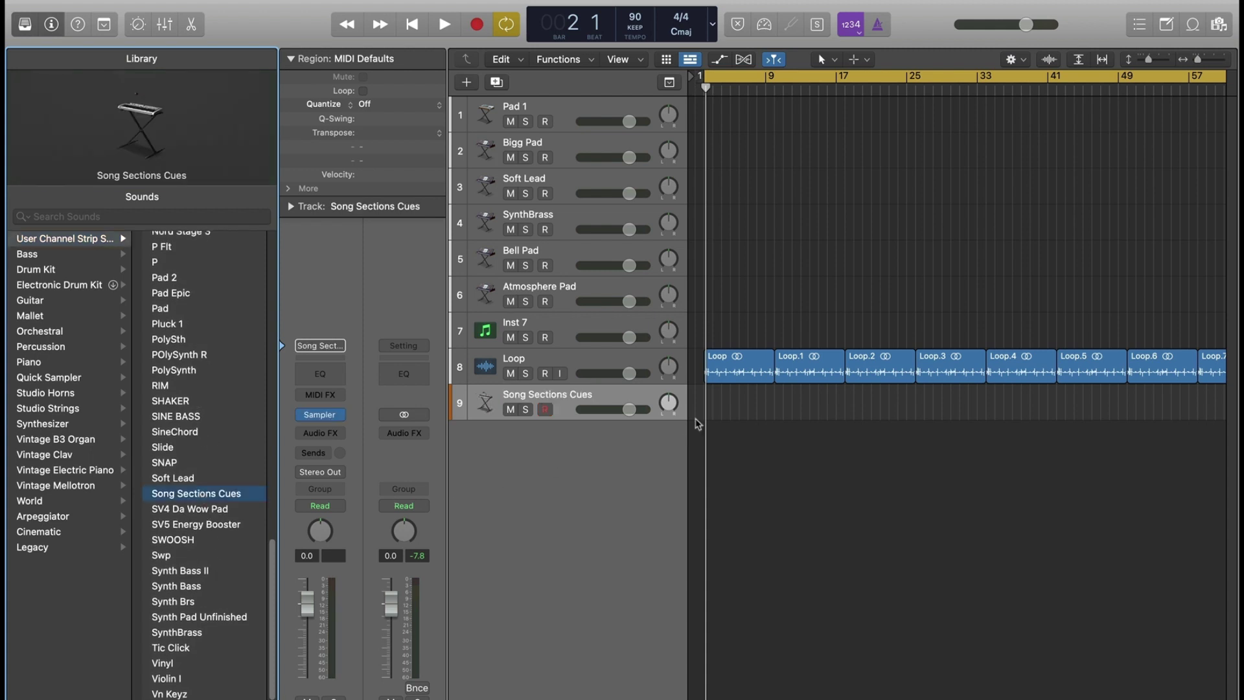
Record a section cue at the start of the Song Sections Cues track and copy its region to bar 33.
key(r)
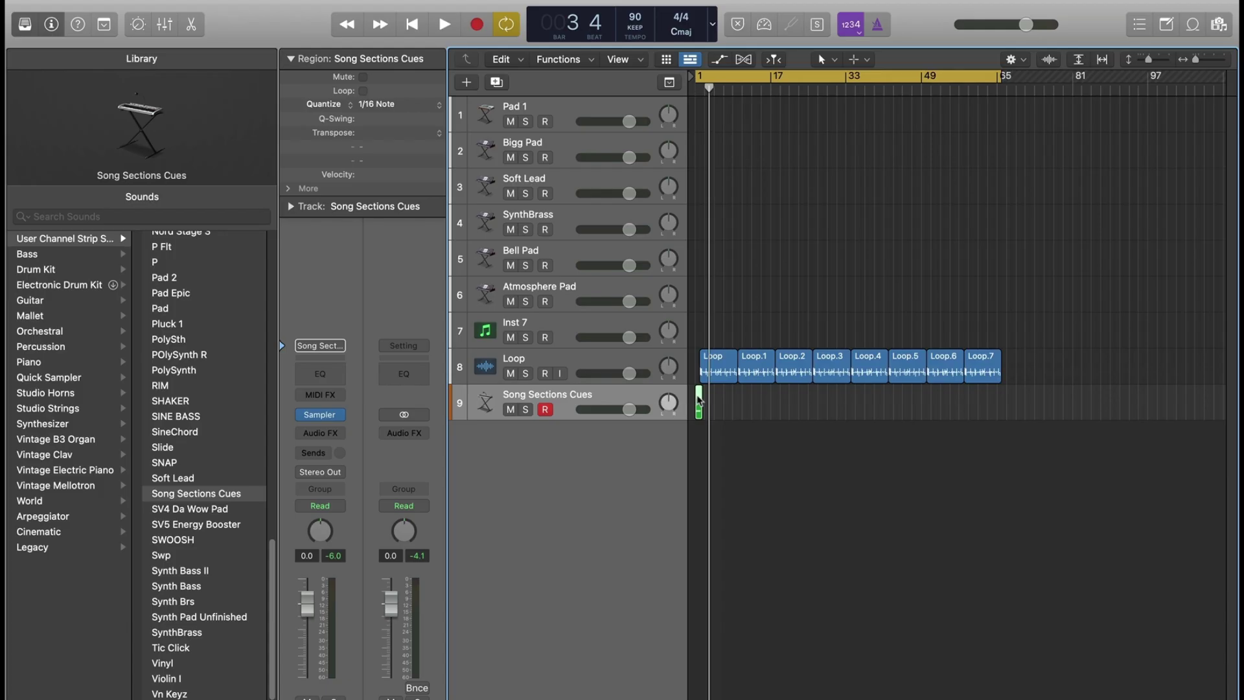
drag(698, 402, 851, 405)
Record MIDI parts on the Pad 1, Bigg Pad and Soft Lead tracks over the looped drum section.
click(592, 110)
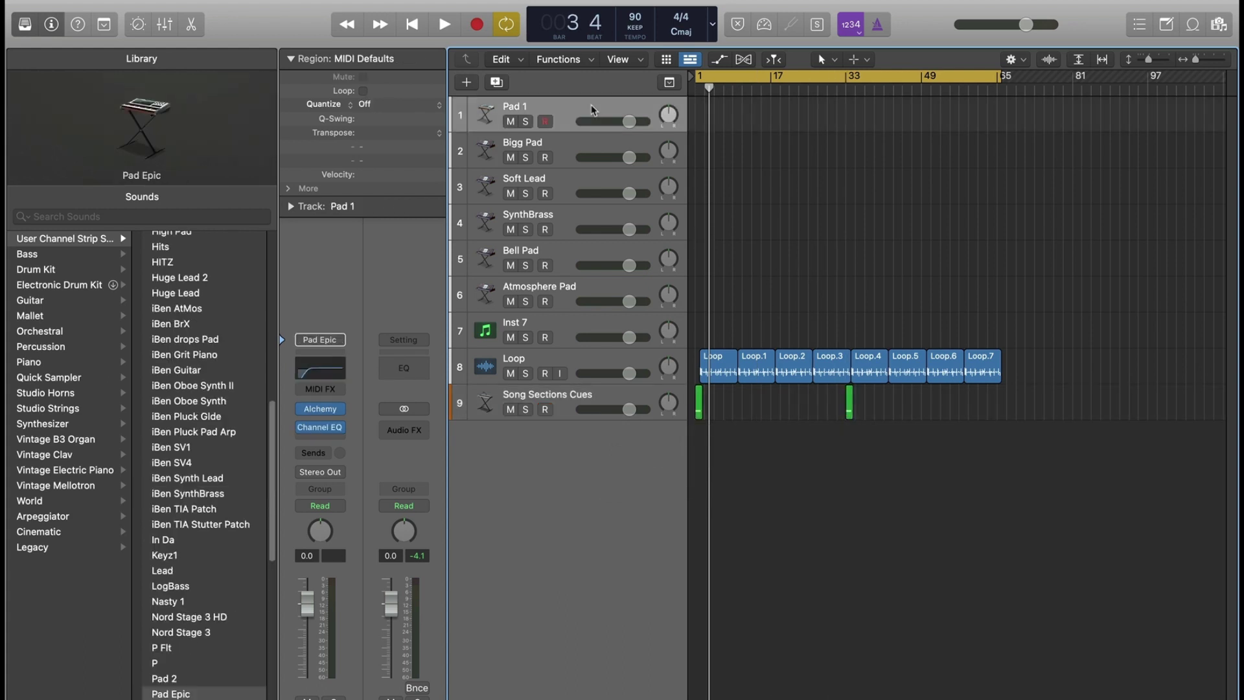
key(r)
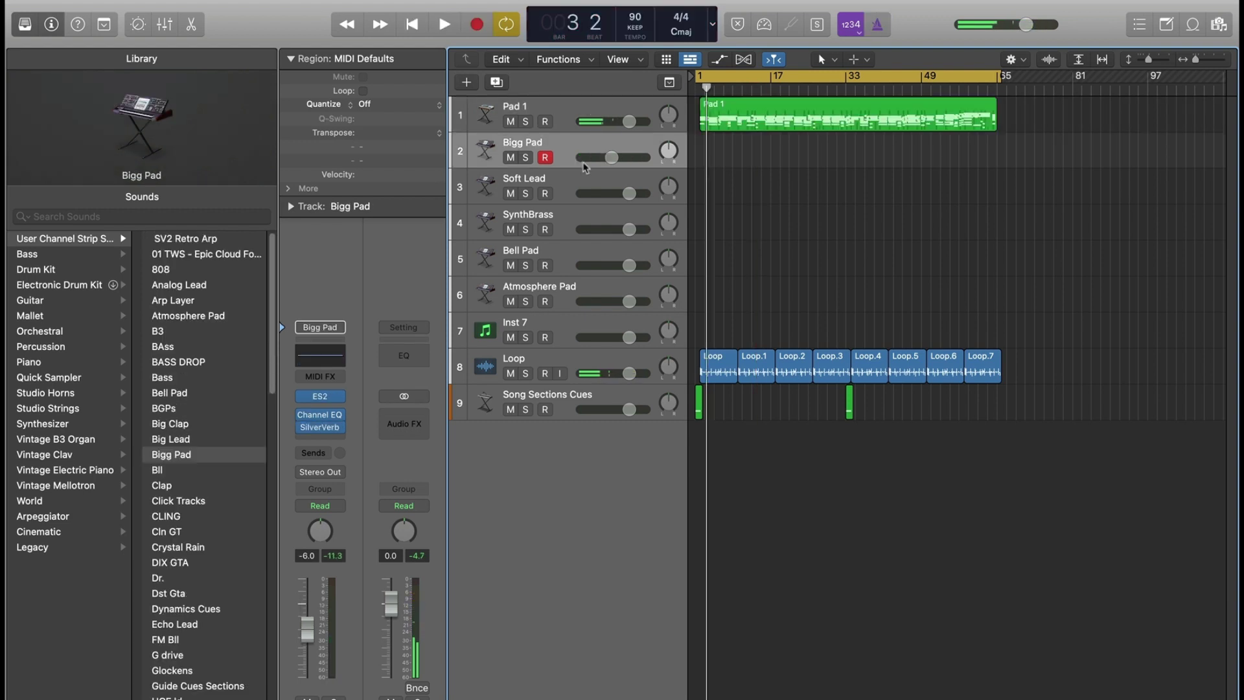
key(r)
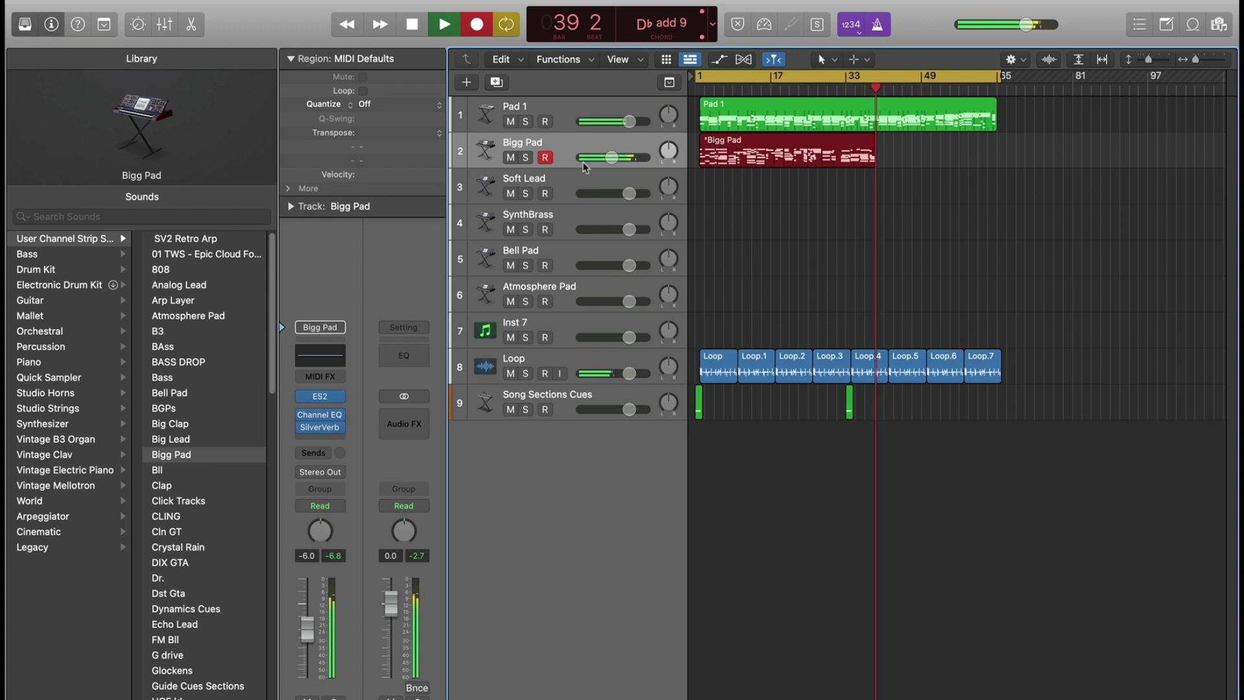
click(585, 189)
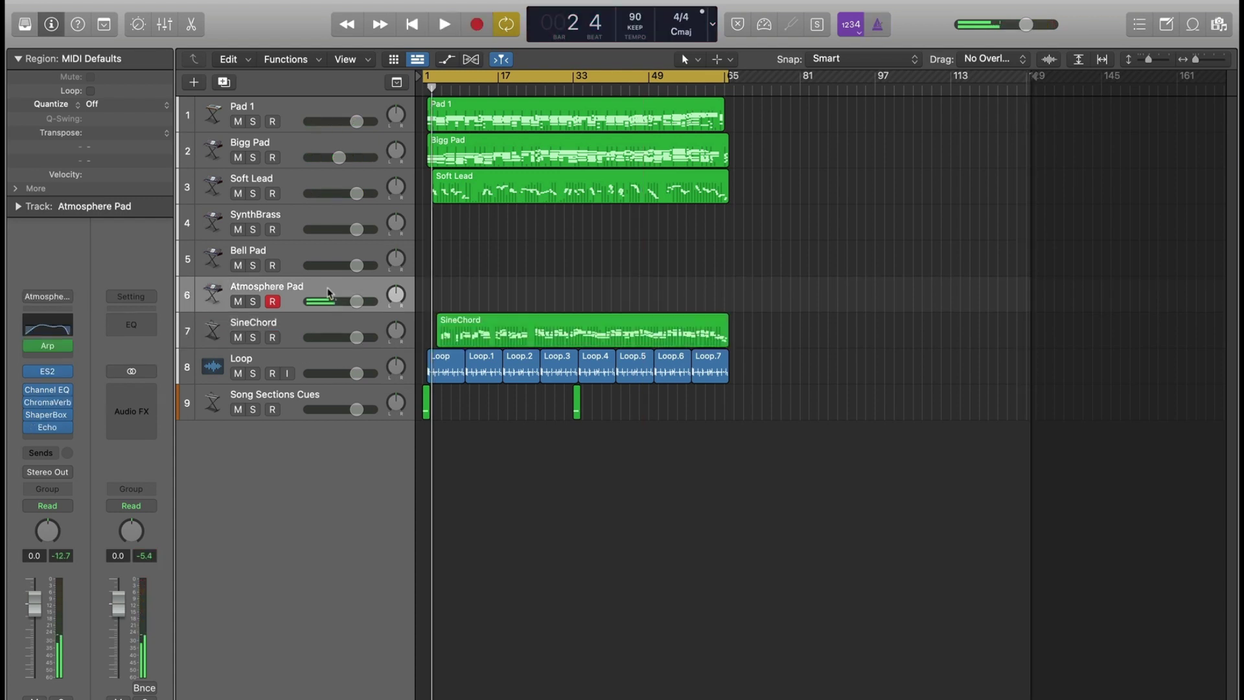
Record an Atmosphere Pad part up to bar 17 and quantize its region to 1/16 Note.
key(r)
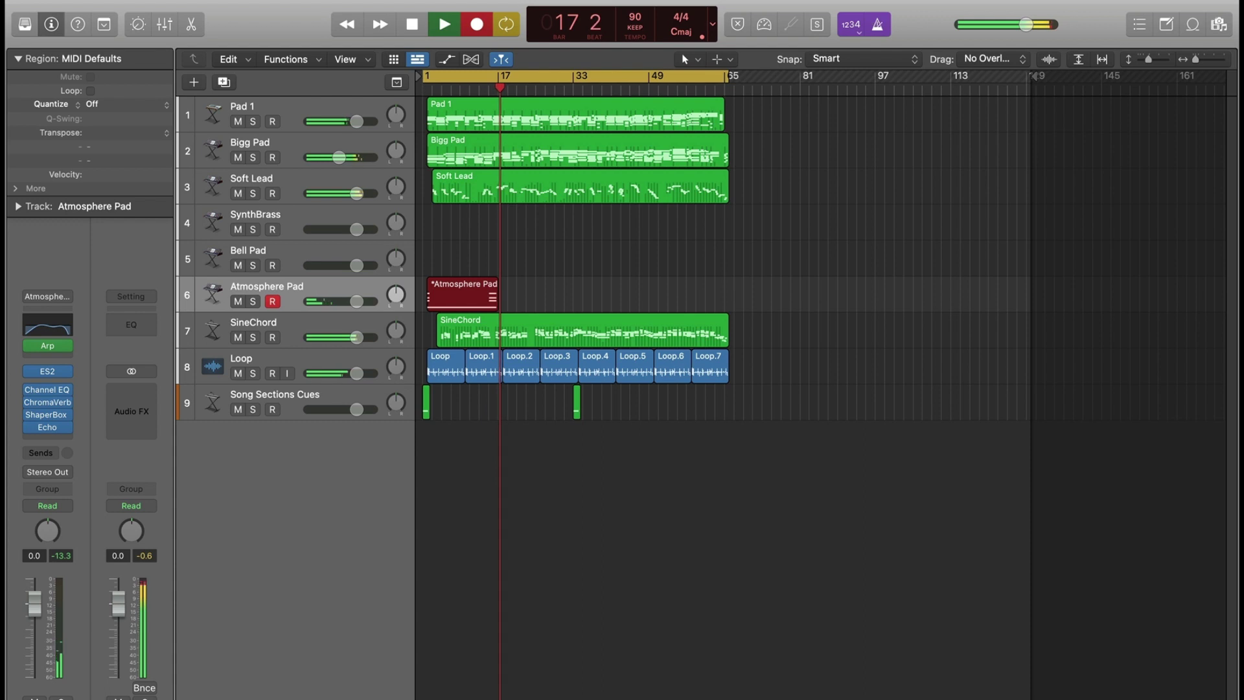
click(445, 19)
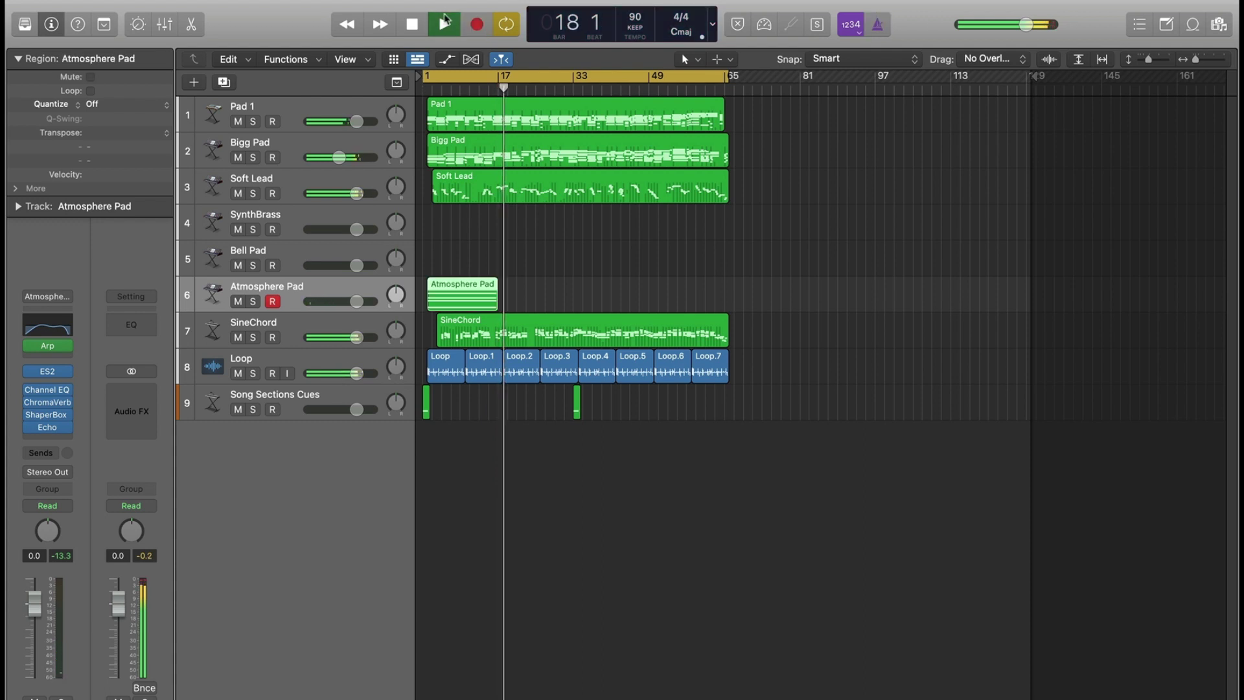
key(q)
Play the arrangement from bar 1 to check the start of the quantized Atmosphere Pad region up close.
key(space)
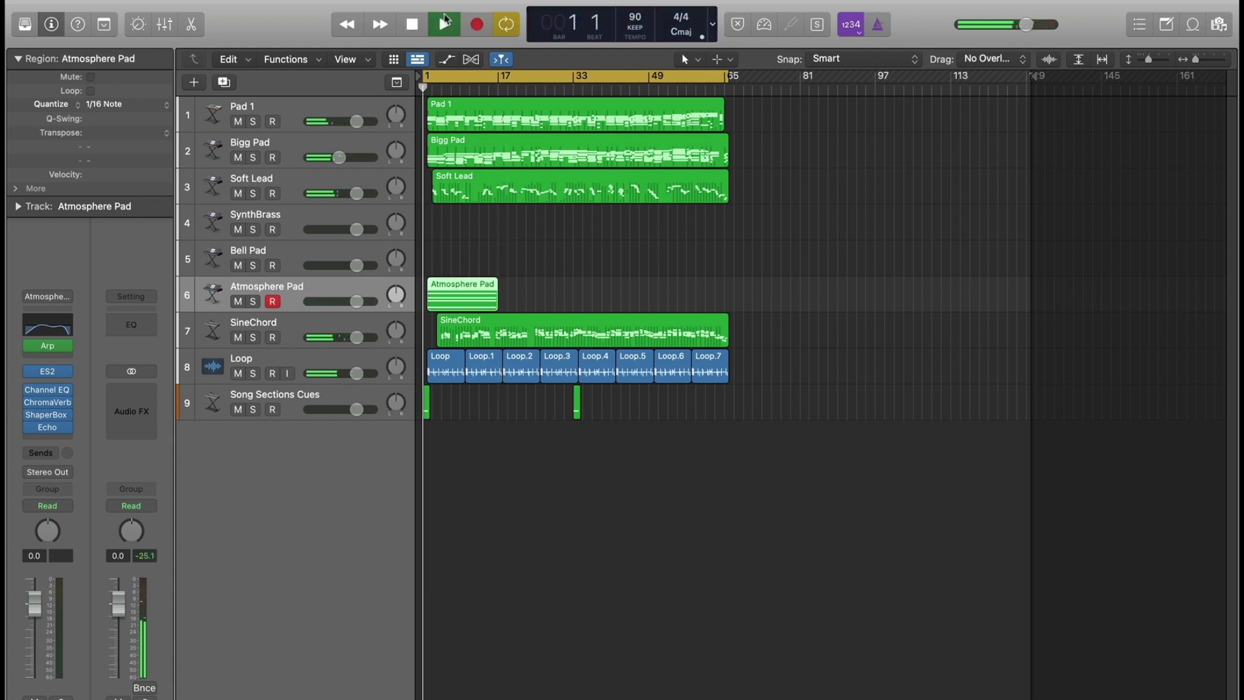
key(super+Right)
key(super+Right)
key(super+Right)
key(super+Right)
key(super+Right)
key(super+Right)
key(super+Right)
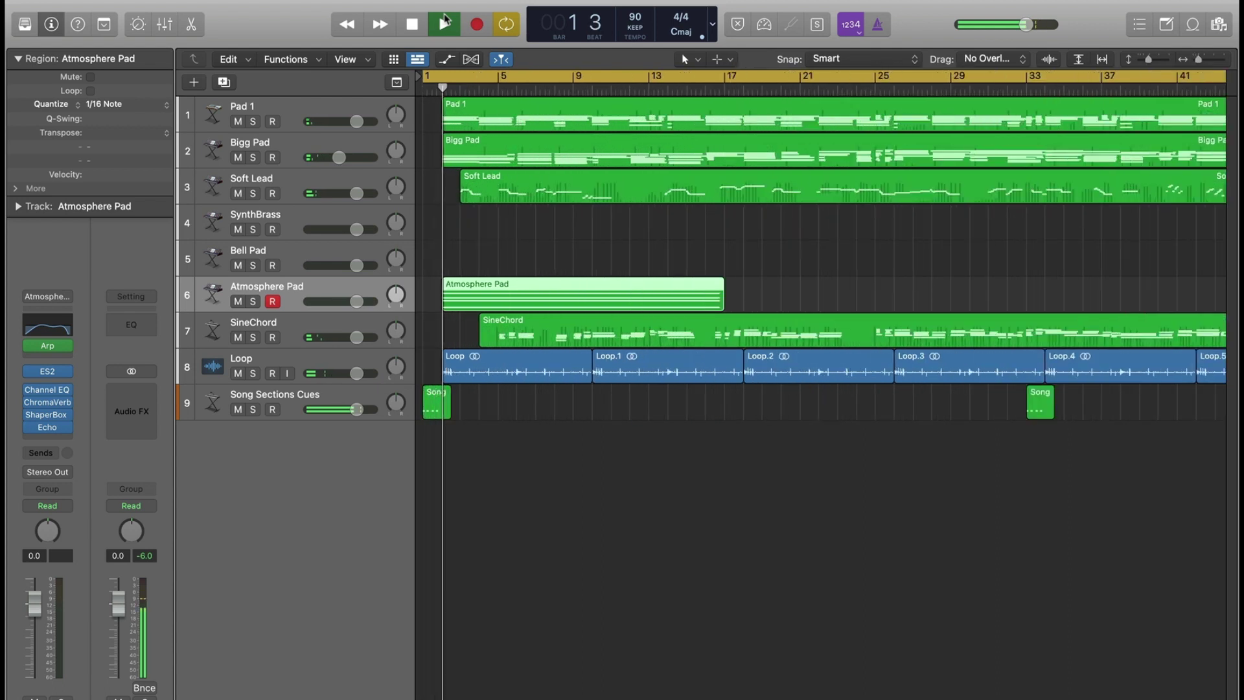
key(space)
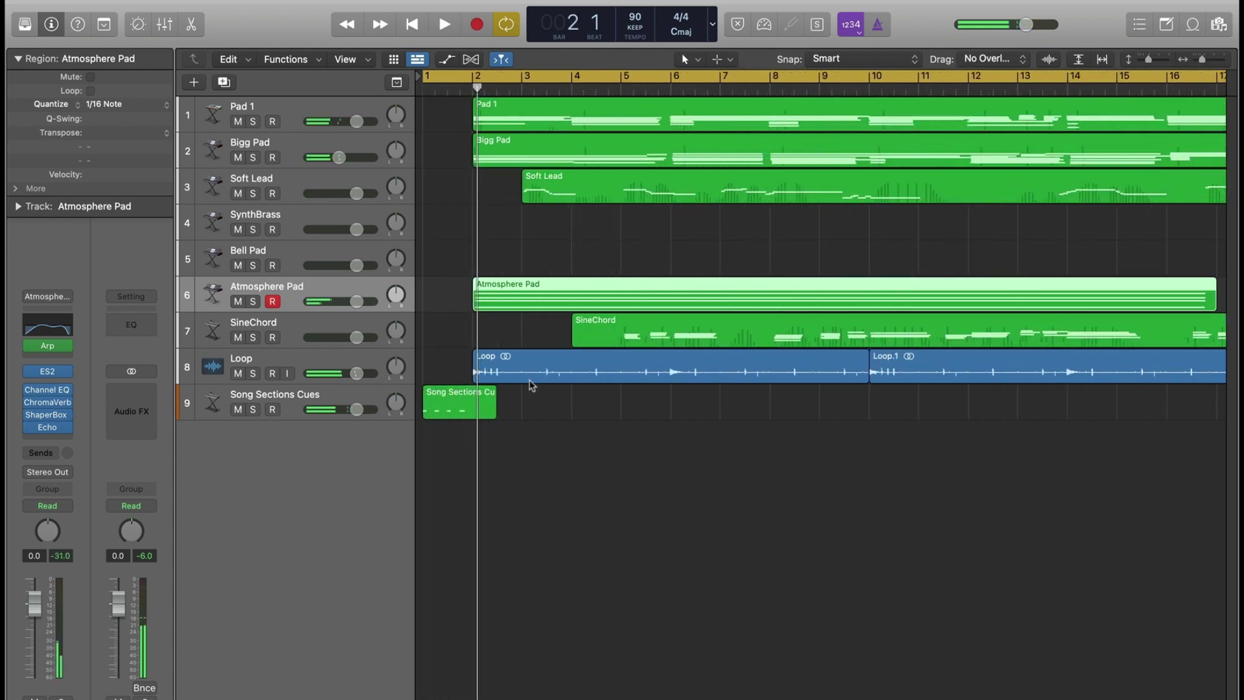
Copy the Atmosphere Pad region to bar 17, directly after the original.
key(super+Left)
key(super+Left)
key(super+Left)
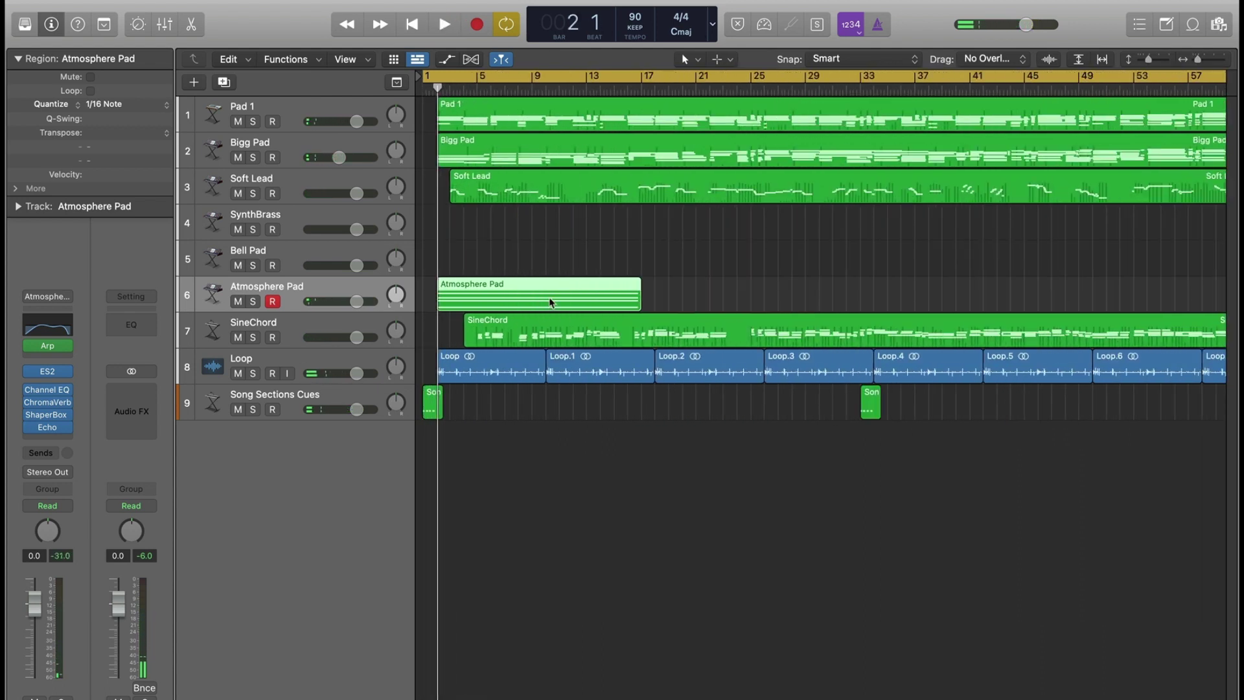
drag(531, 297, 735, 294)
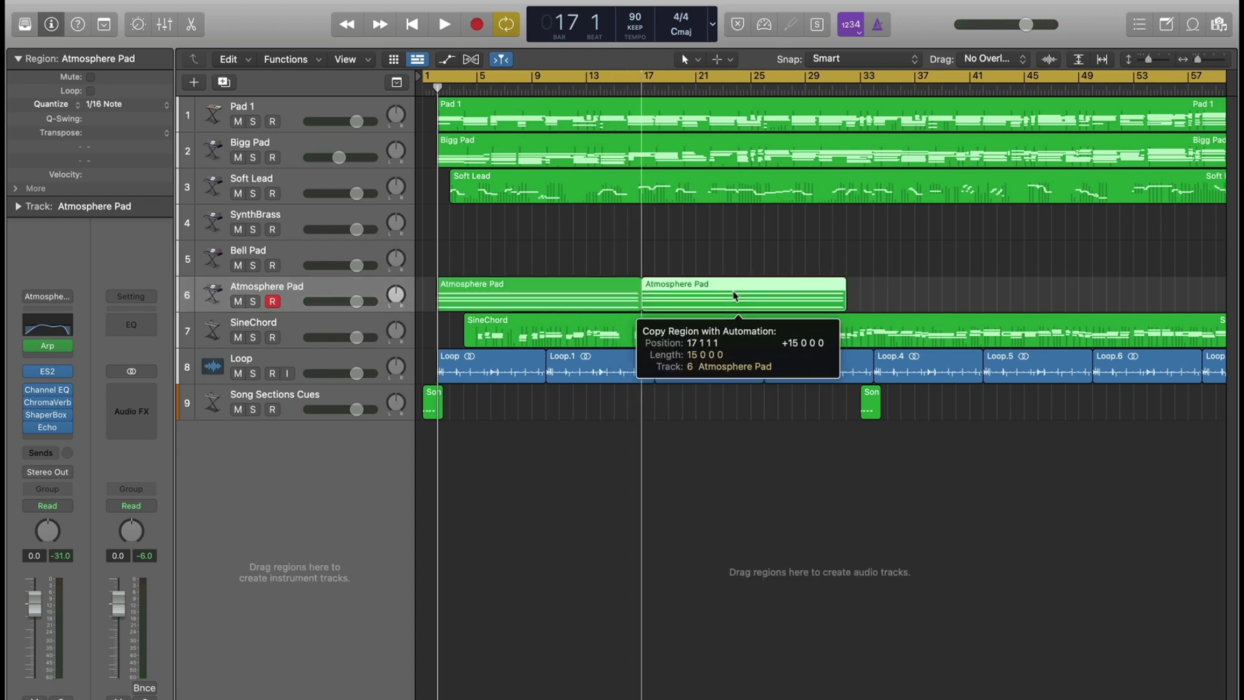
Deselect the copied region and play back the opening bars to hear the Atmosphere Pad in the mix.
key(Return)
key(space)
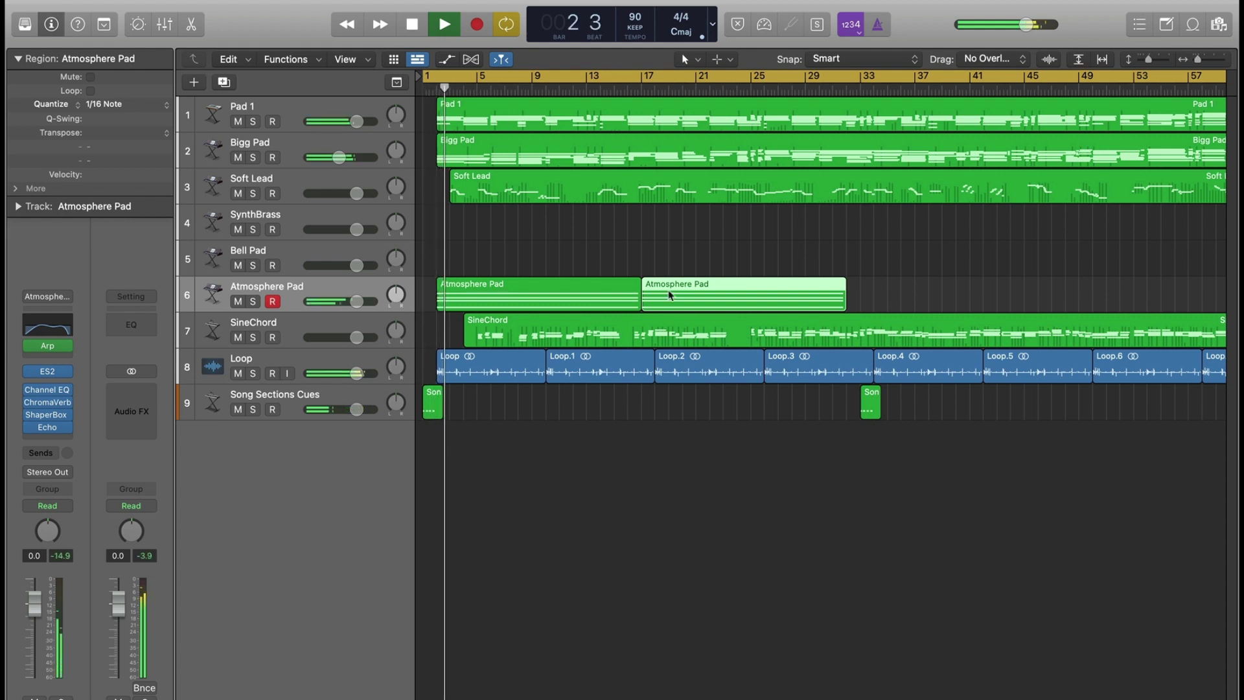
click(736, 237)
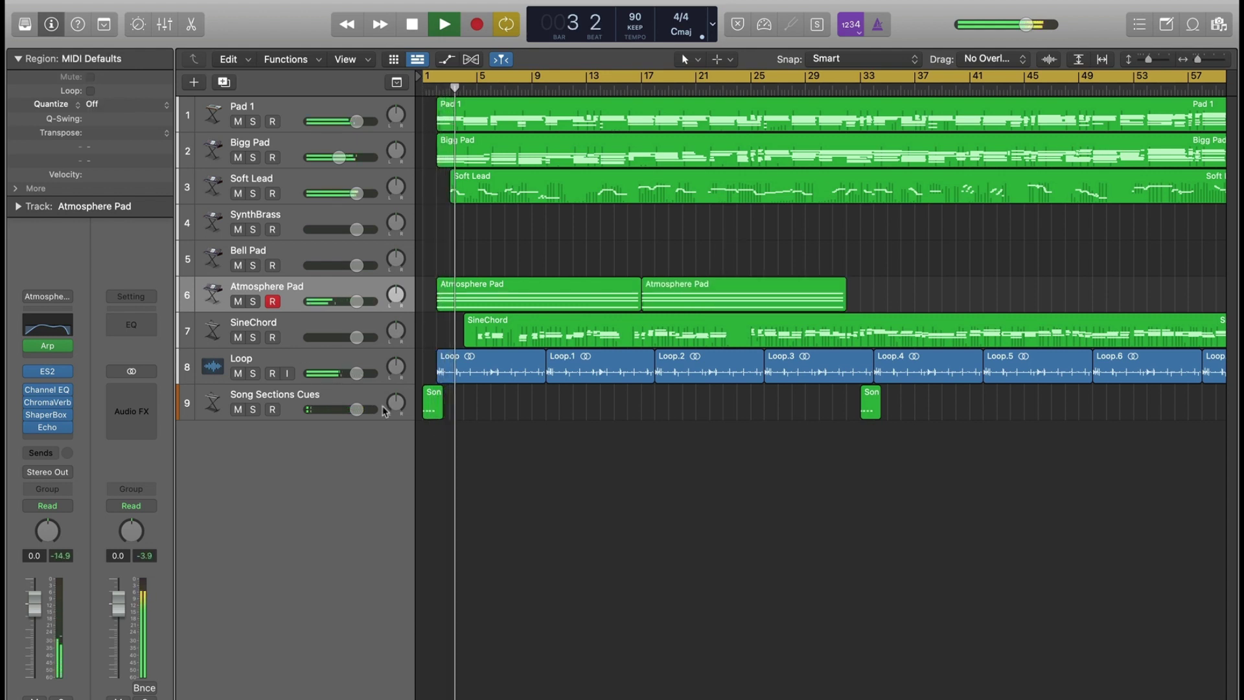
key(space)
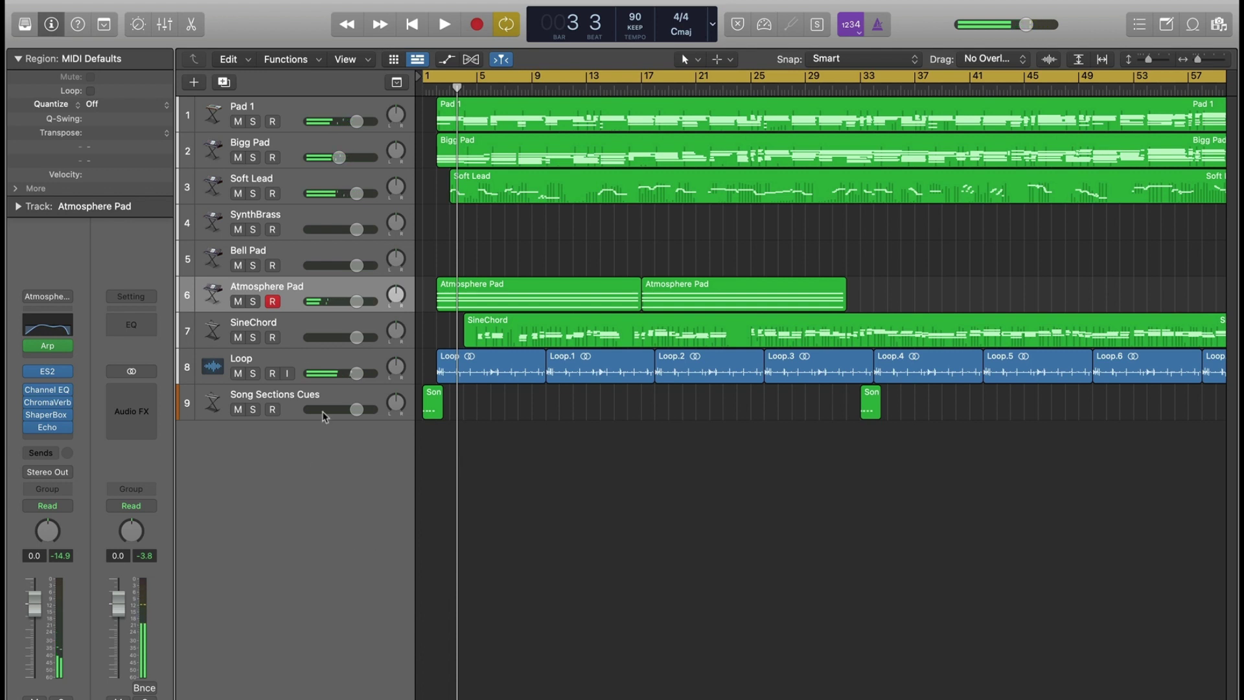
Add another software instrument track below Song Sections Cues and list its User Channel Strip Settings in the Library.
double_click(309, 486)
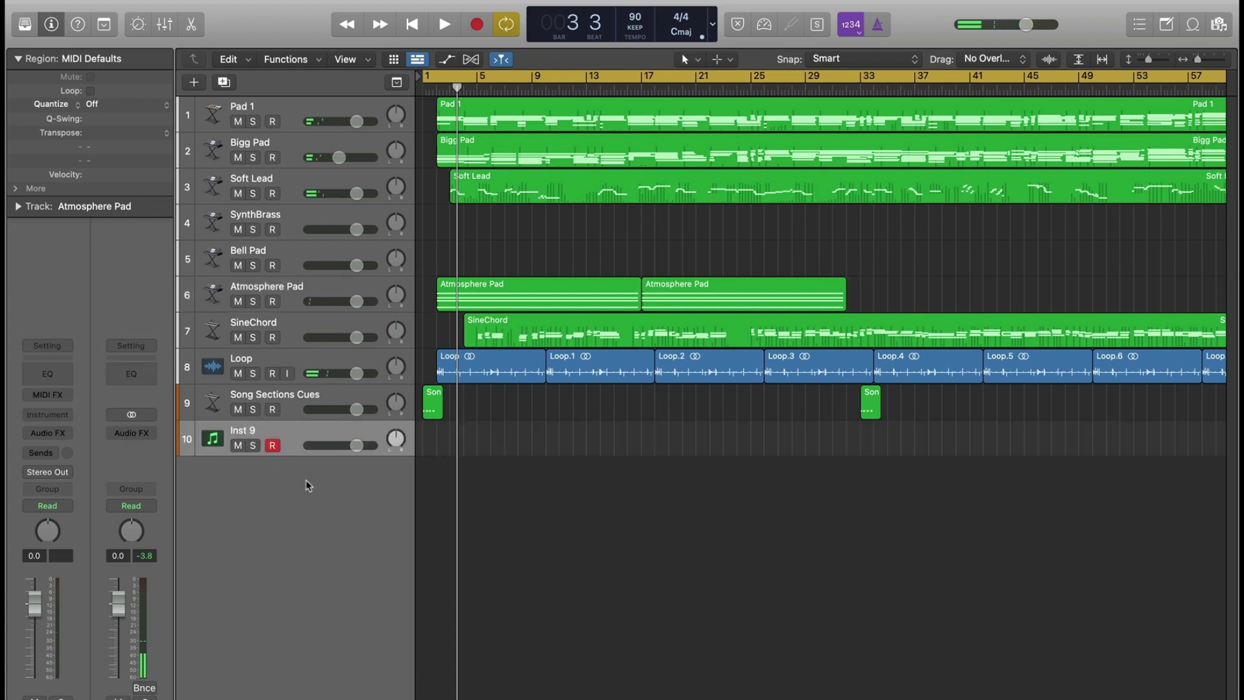
click(51, 24)
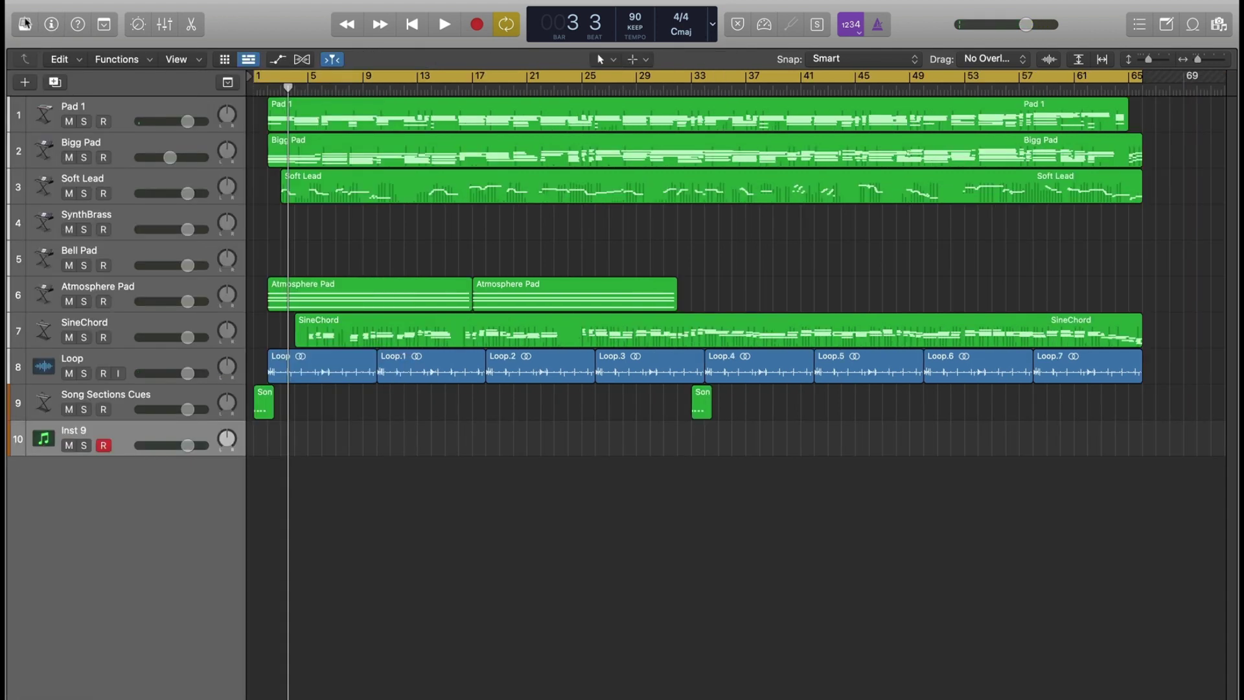
click(24, 24)
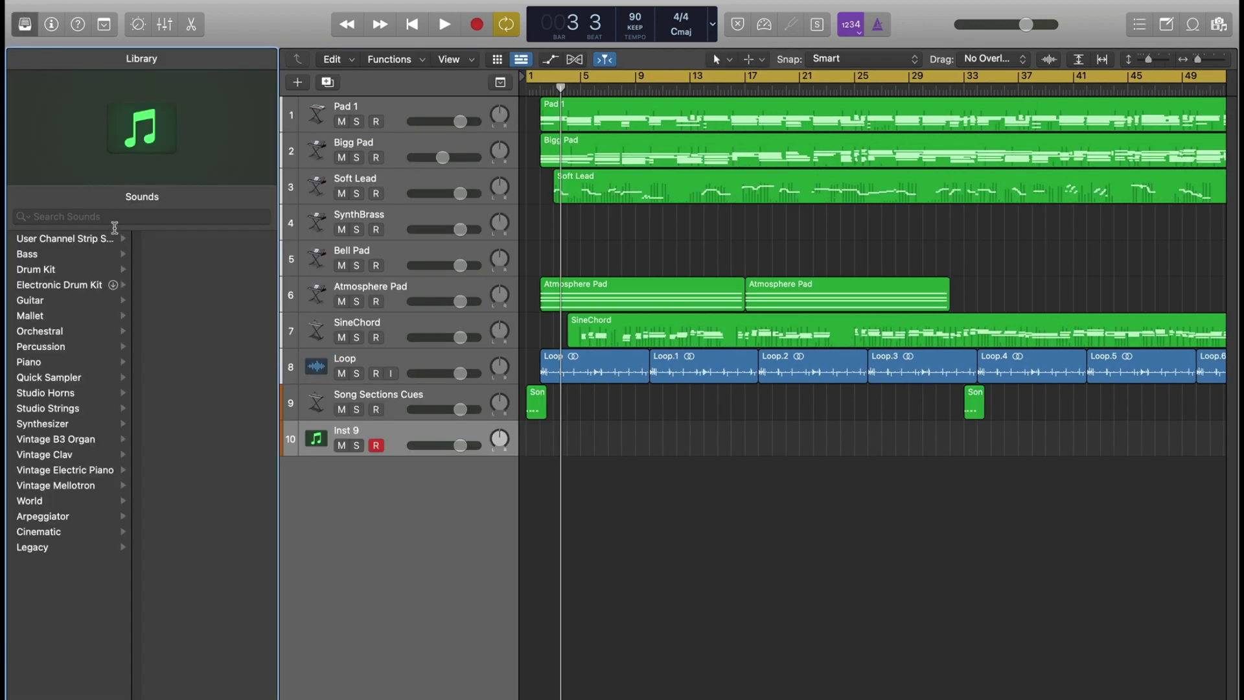
click(111, 242)
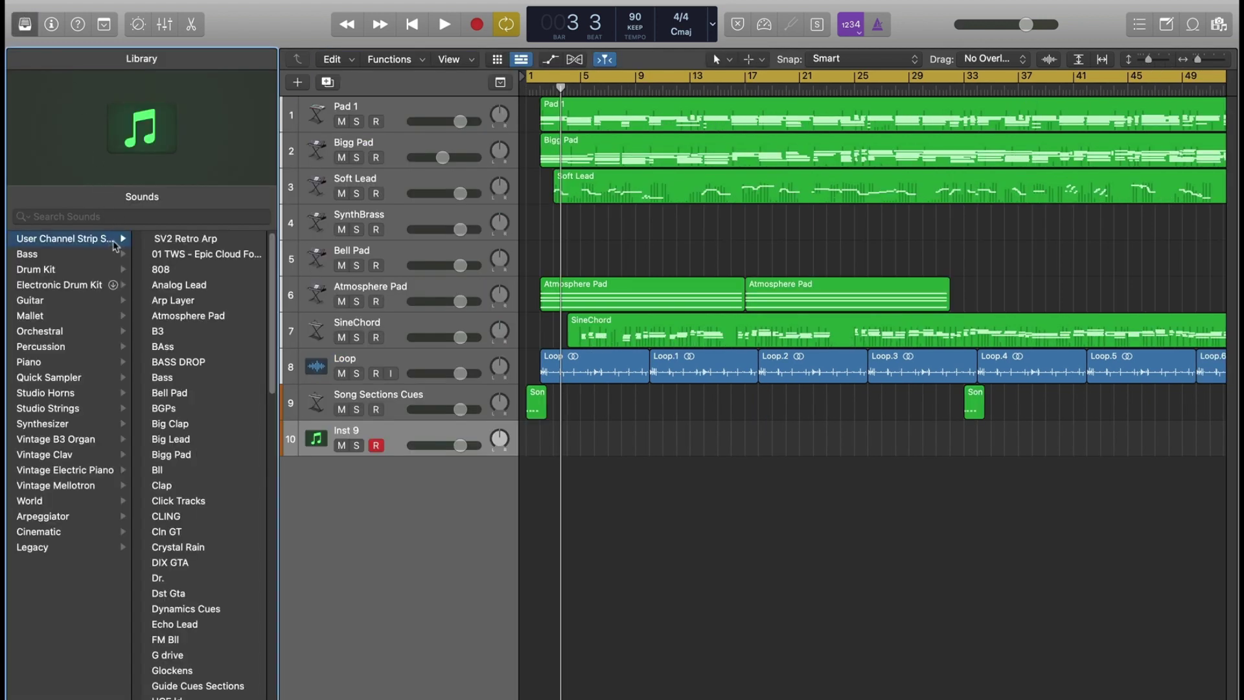
Browse the User Channel Strip Settings for a patch for the new track, and close the Library.
click(25, 26)
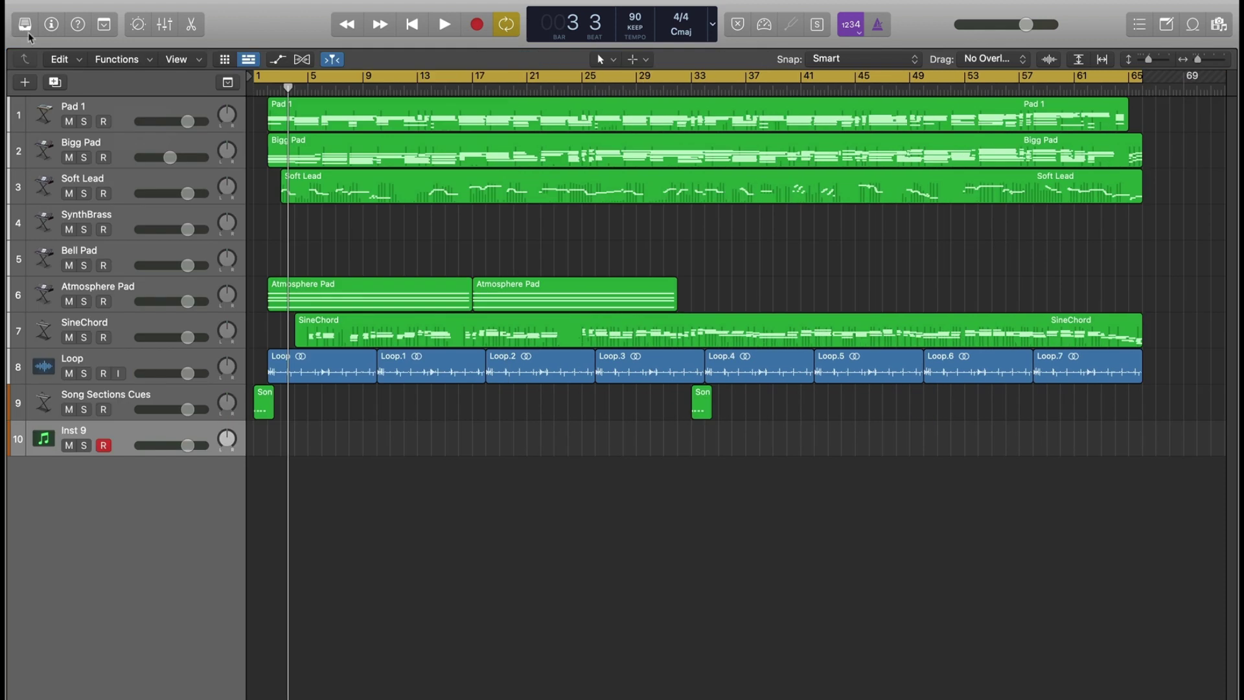
click(24, 25)
key(i)
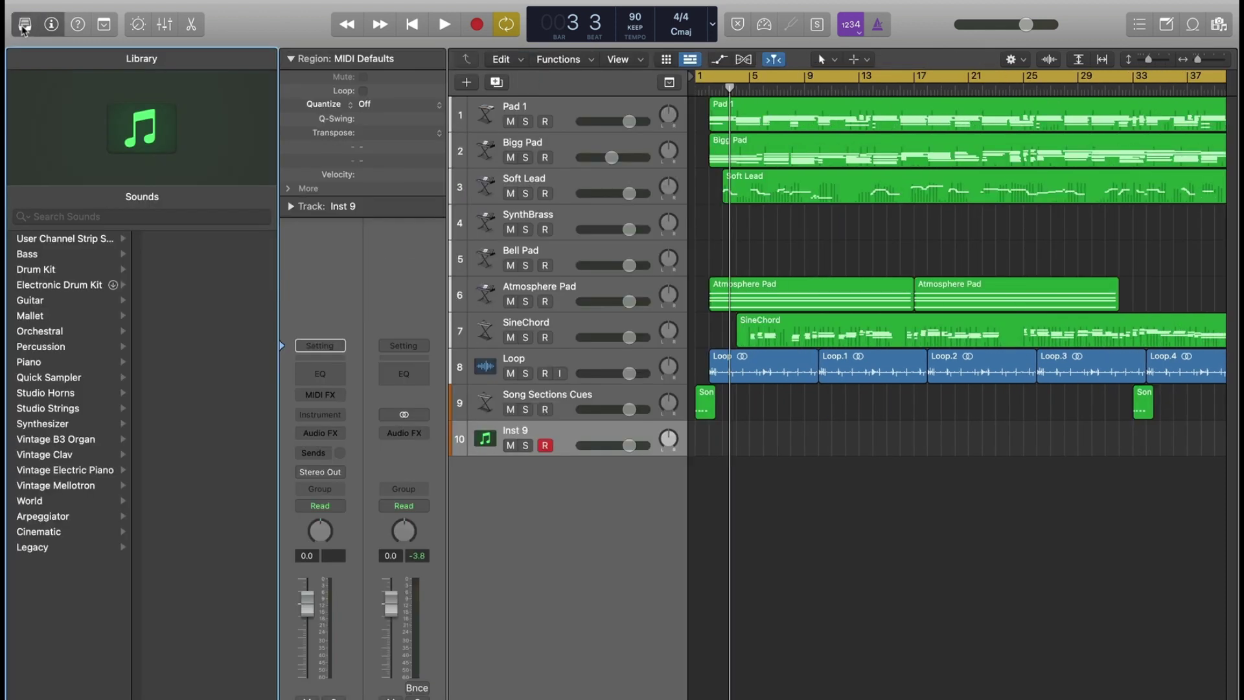
key(i)
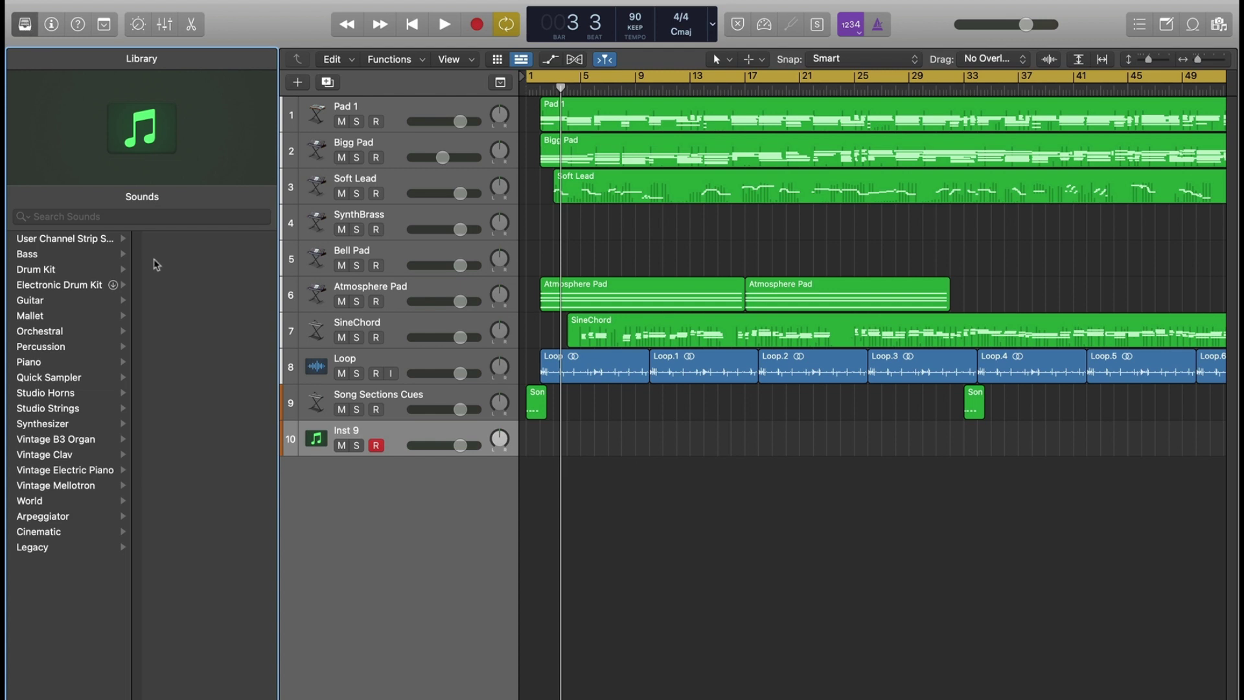
click(98, 243)
scroll(211, 379, down, 15)
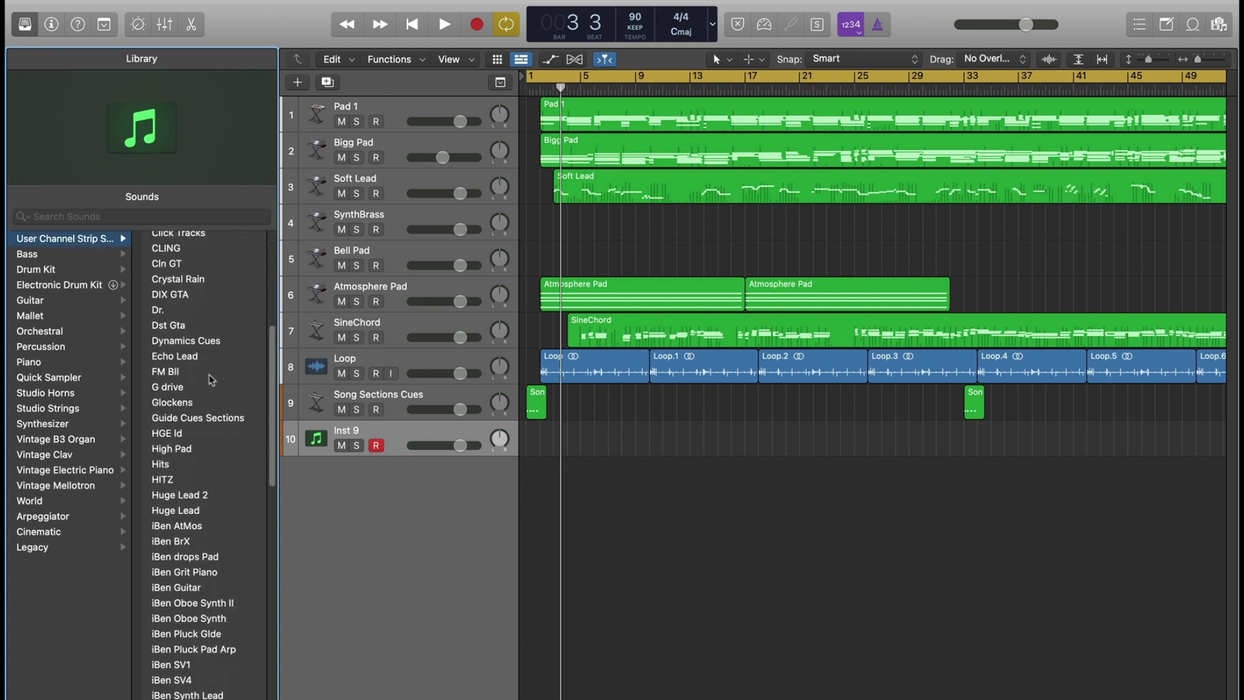
scroll(211, 380, down, 6)
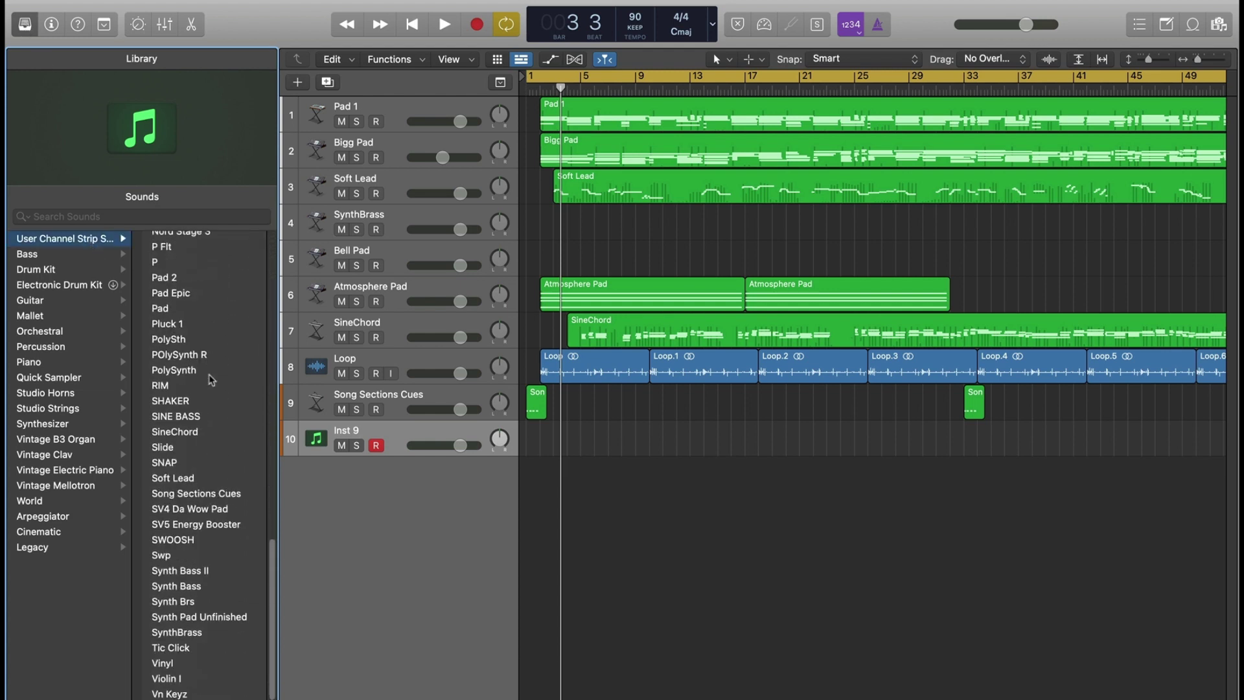
scroll(212, 379, up, 8)
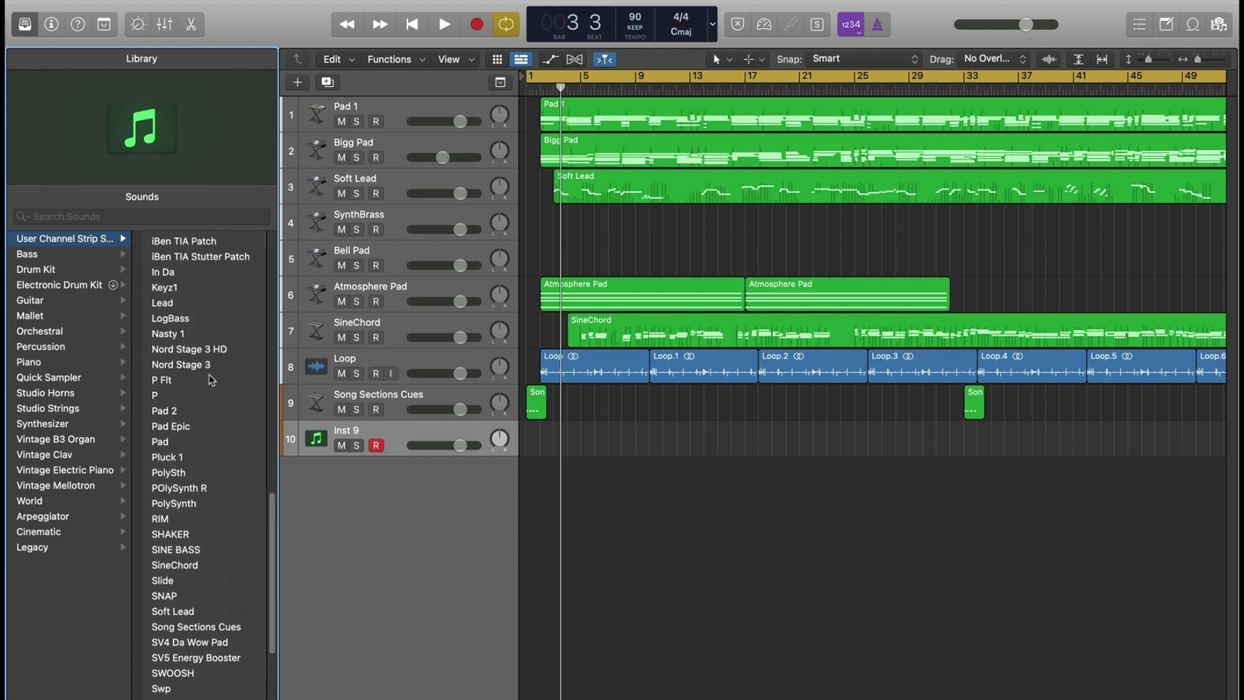
scroll(211, 380, up, 3)
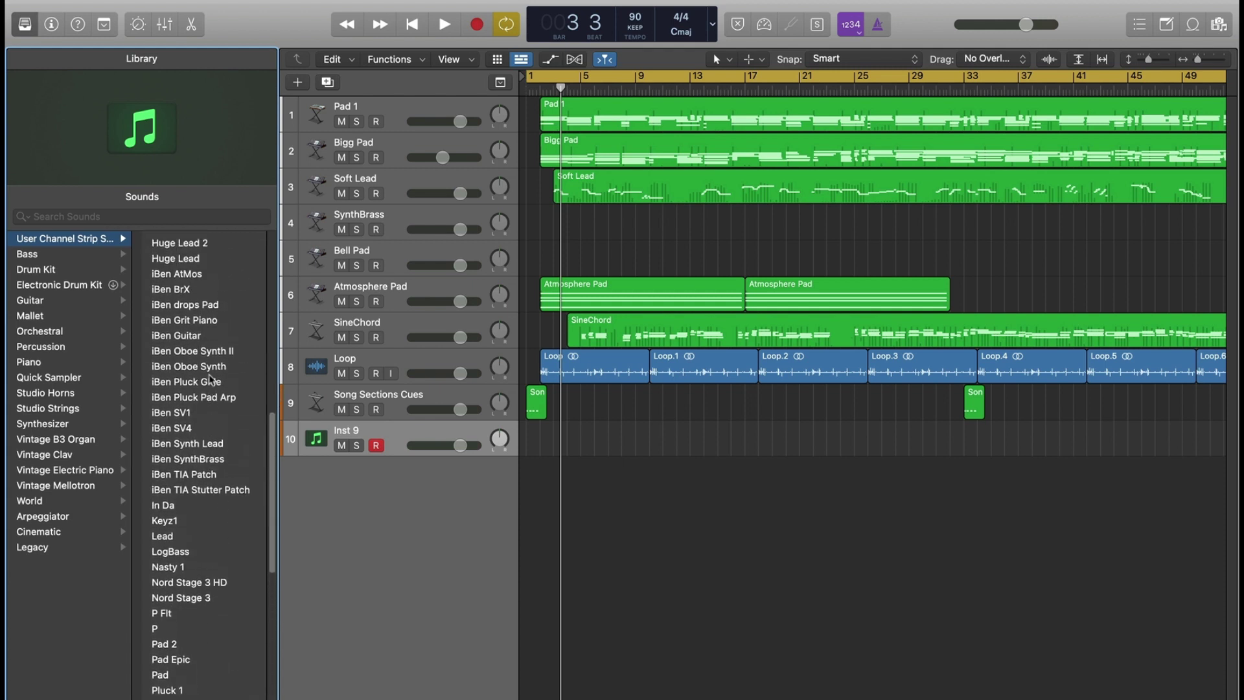
scroll(211, 380, up, 5)
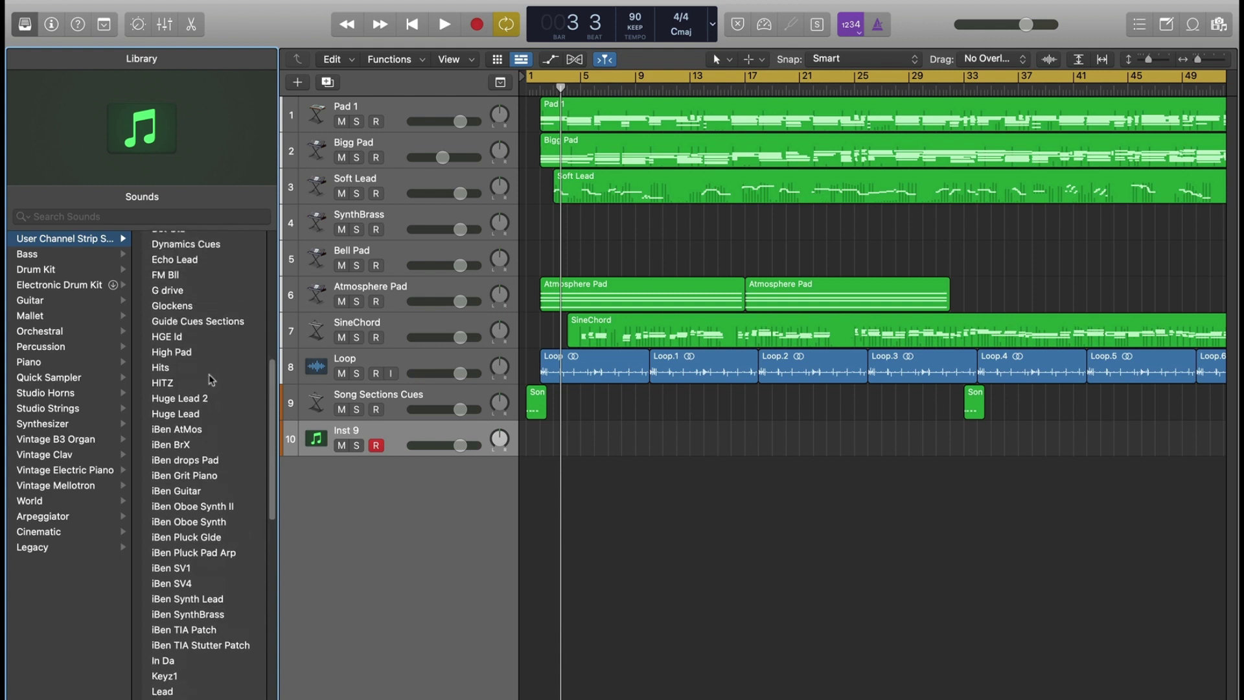
key(y)
key(i)
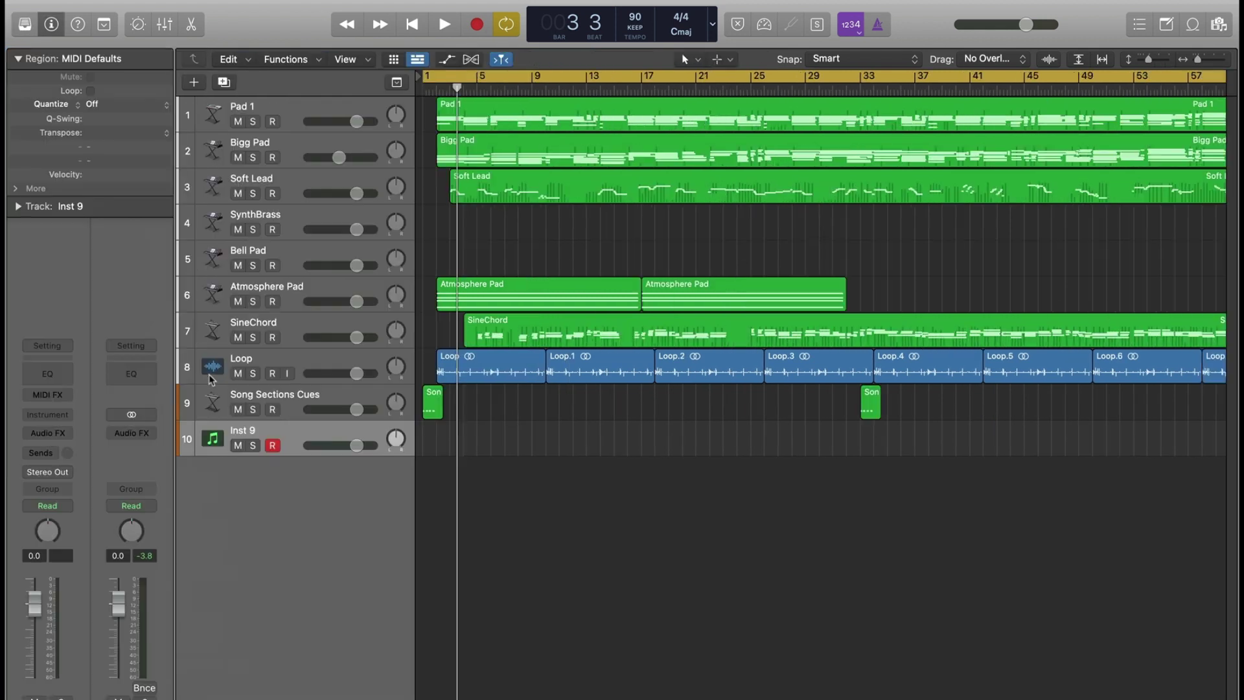
Audition the Bell Pad sound, reselect the empty instrument track and start playback.
click(289, 403)
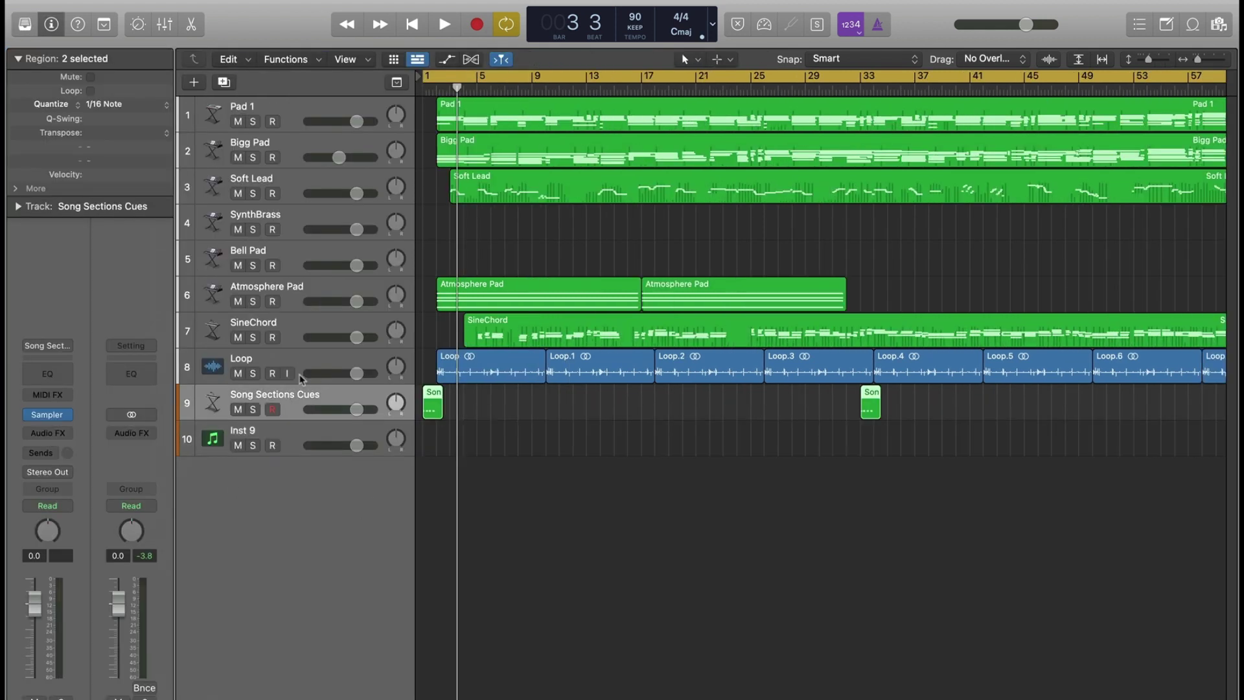
click(313, 256)
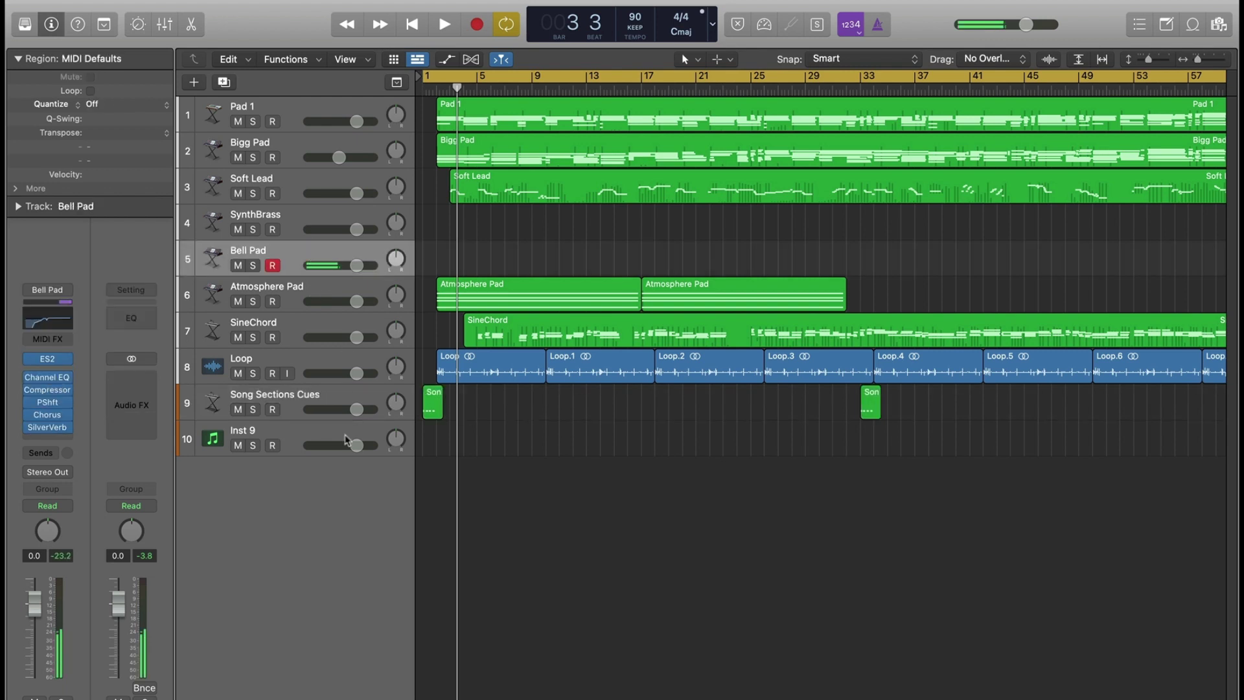
click(309, 432)
key(space)
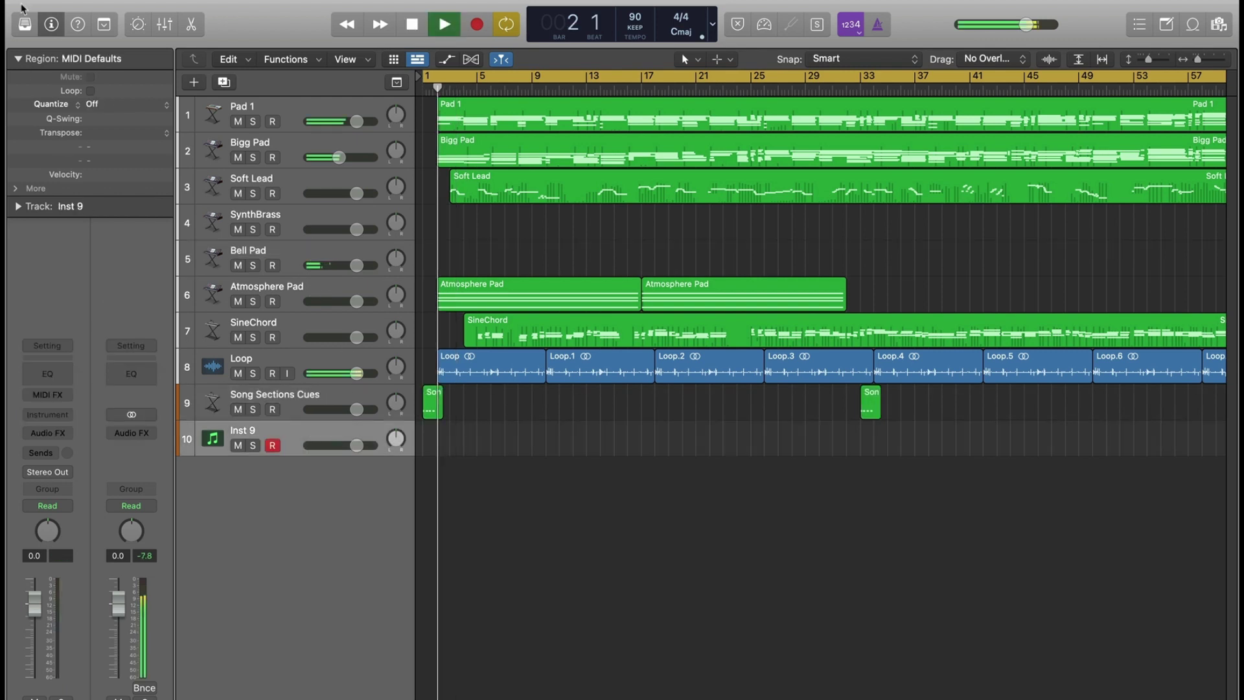
Copy both Atmosphere Pad regions to directly after the originals, starting at bar 32 on the same track.
drag(858, 285, 613, 281)
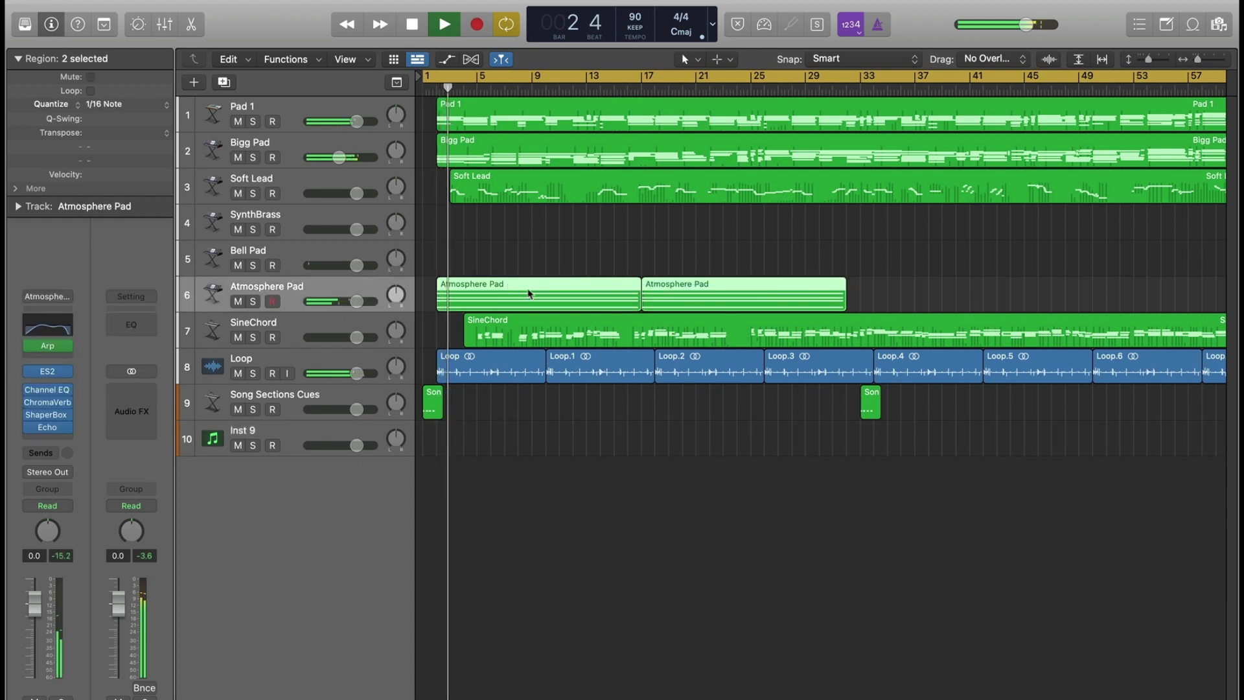
drag(537, 303, 934, 291)
scroll(934, 291, right, 10)
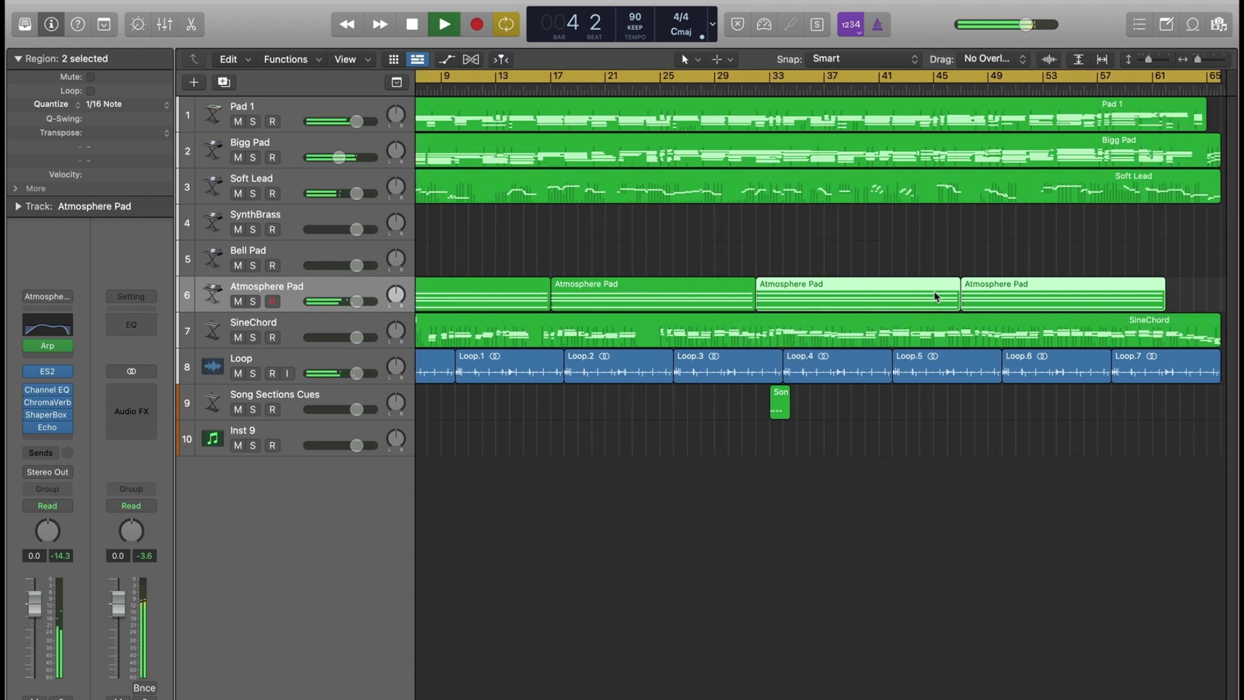
scroll(535, 464, left, 6)
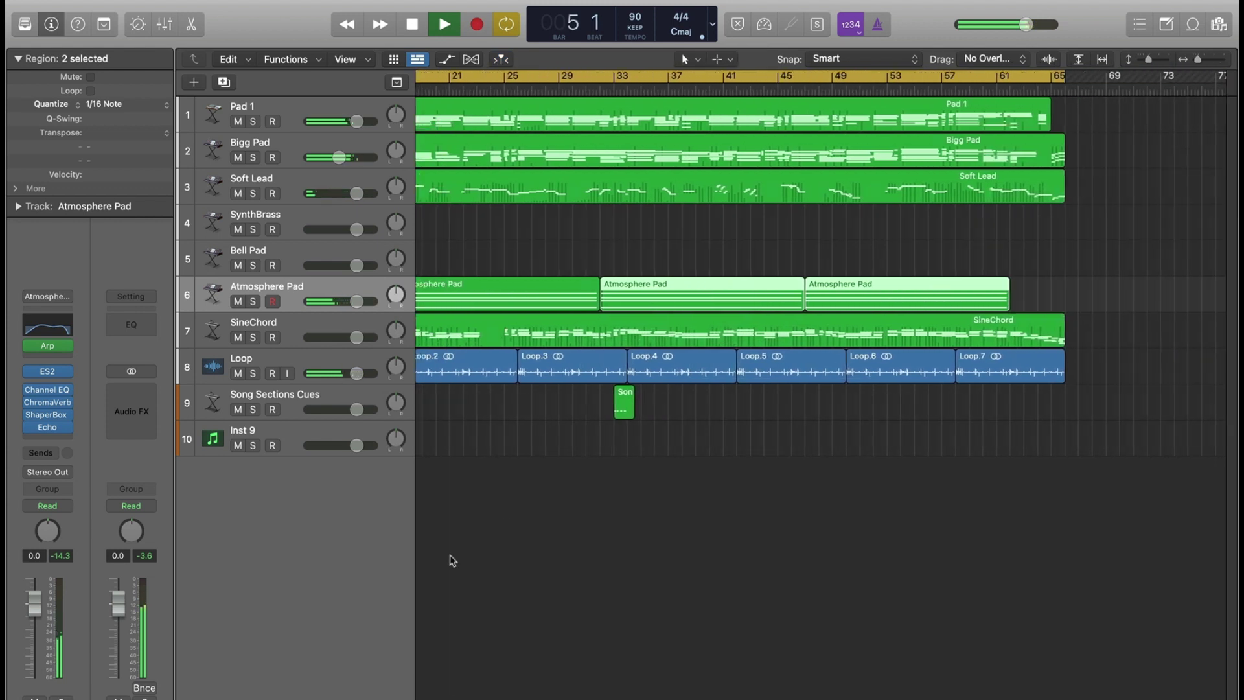
Load the FM Bll patch from the User Channel Strip Settings onto the empty instrument track Inst 9.
click(212, 437)
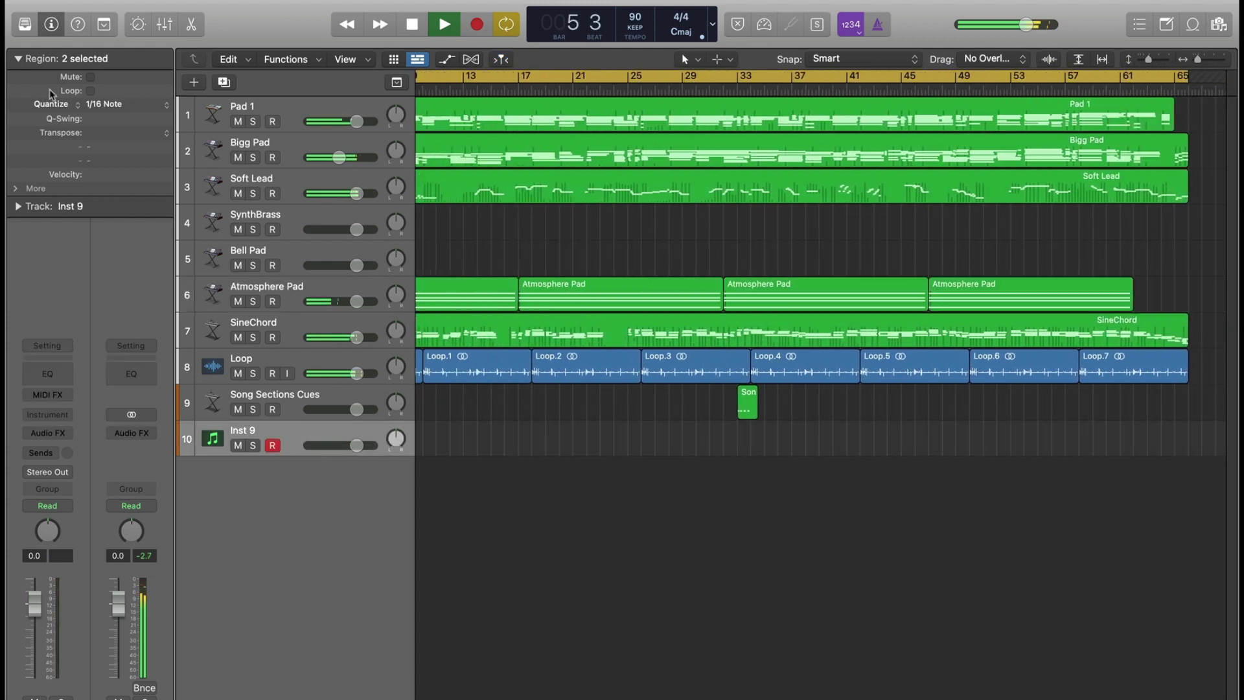
click(25, 25)
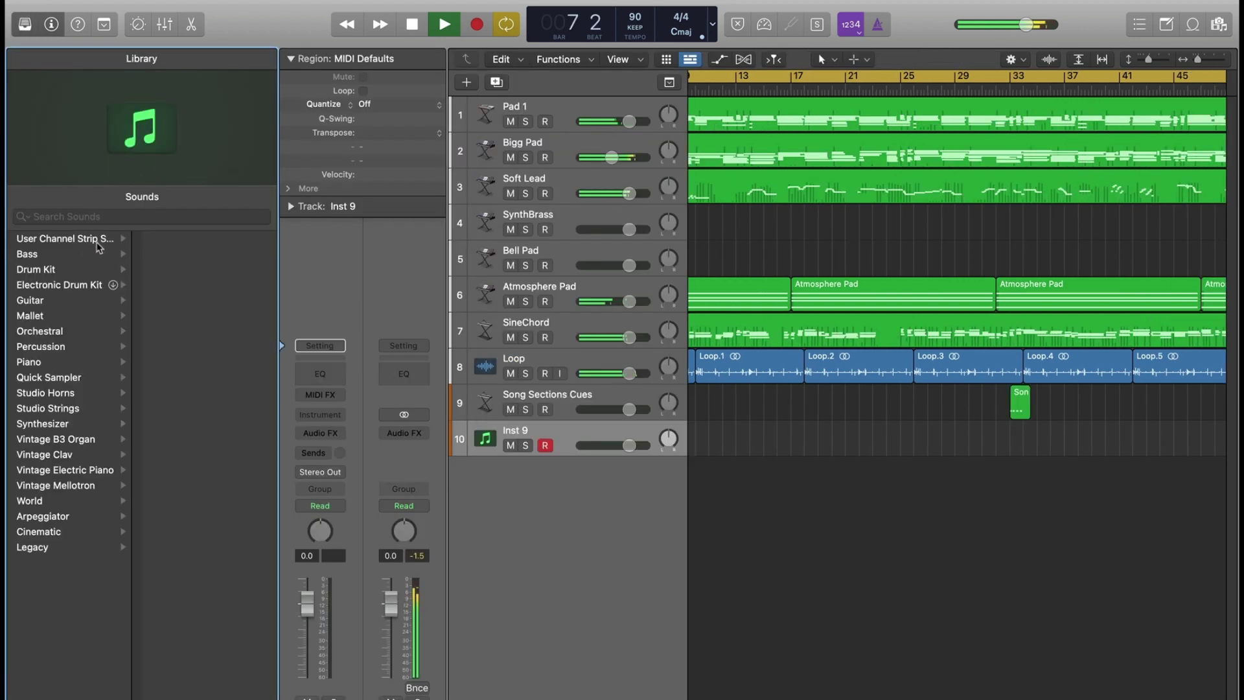
click(97, 241)
scroll(214, 432, down, 3)
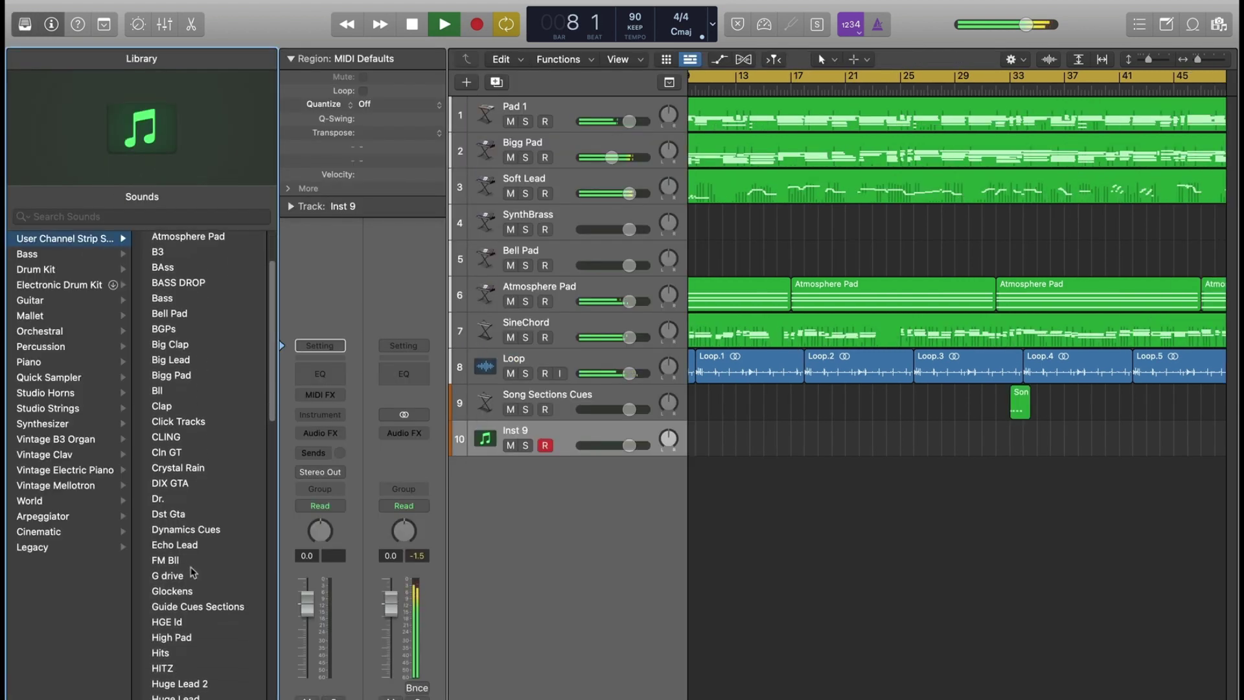
click(195, 561)
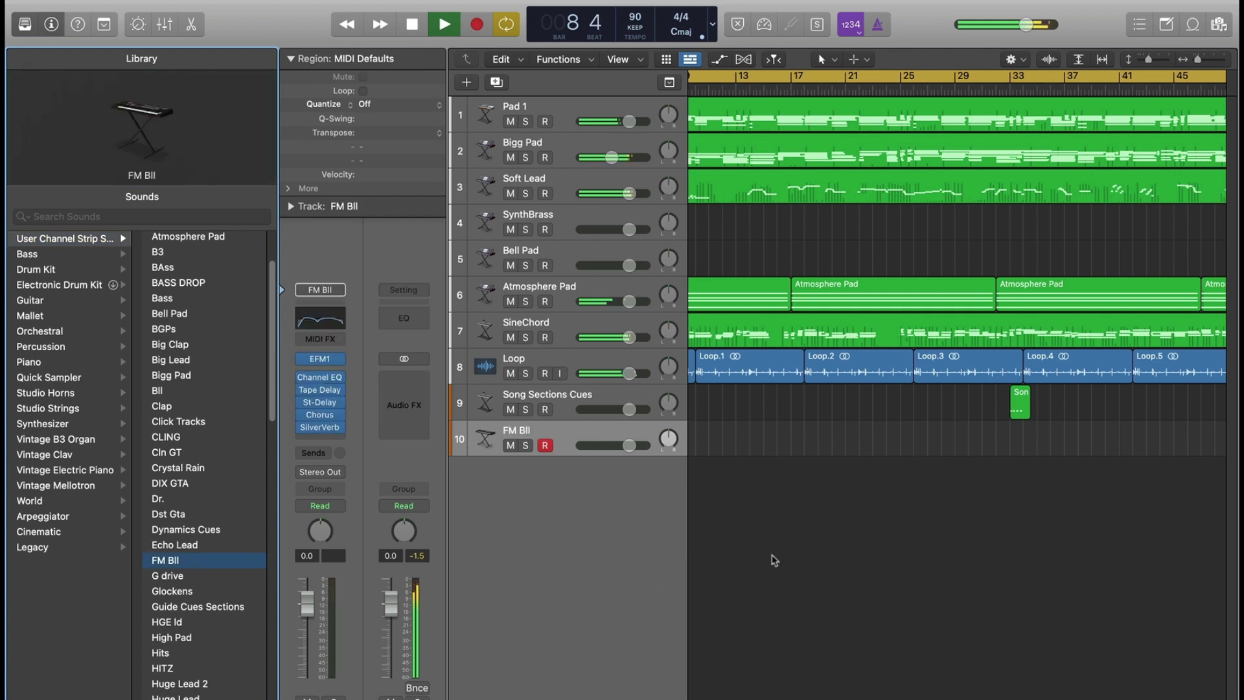
Close the Library and play the opening bars to try the FM Bll sound against the mix, ending with playback stopped.
click(777, 561)
key(space)
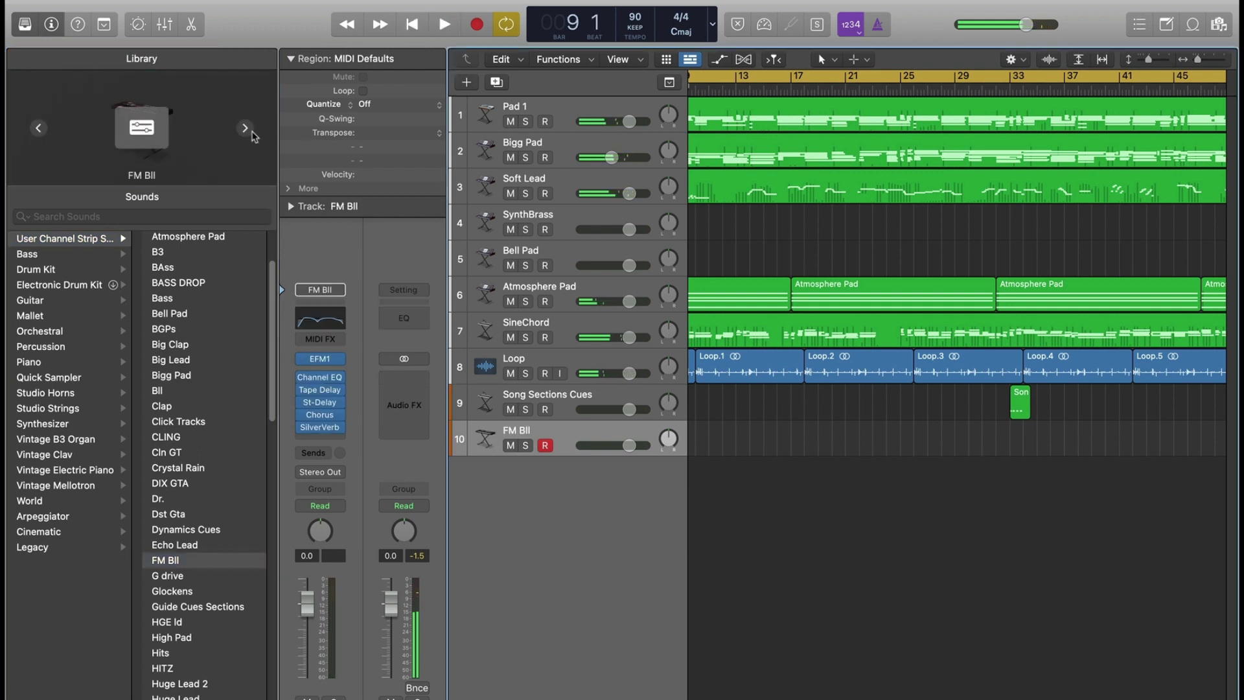
click(25, 24)
key(space)
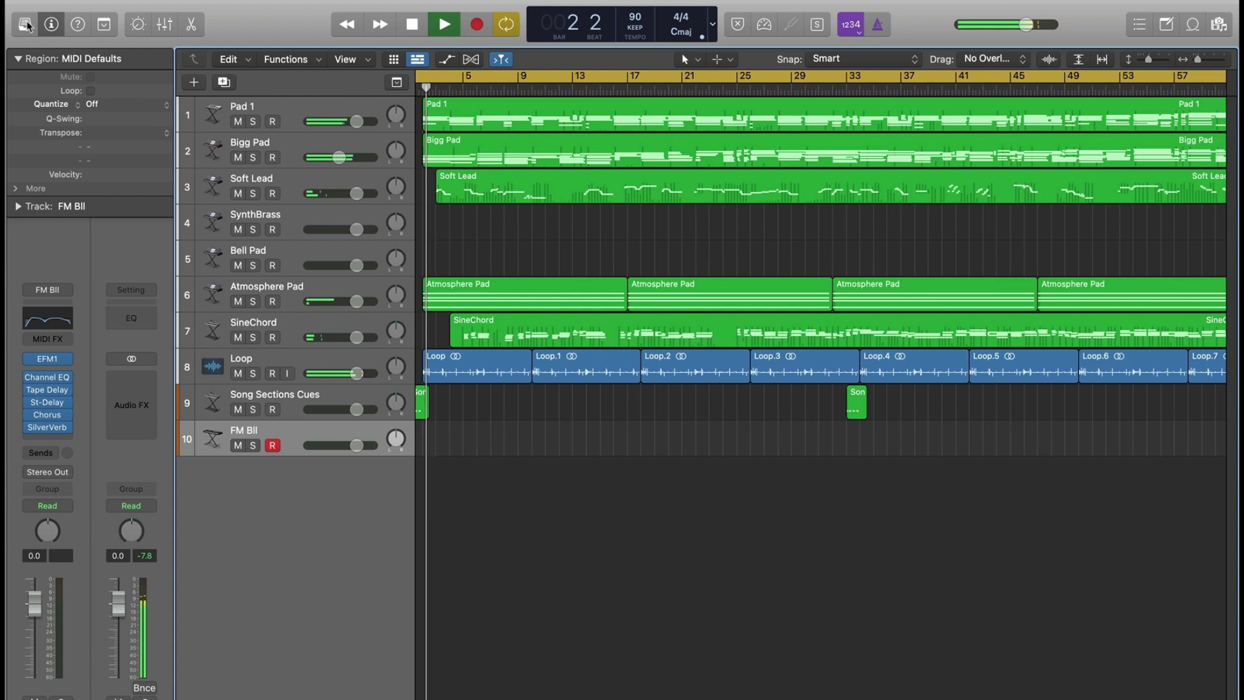
key(space)
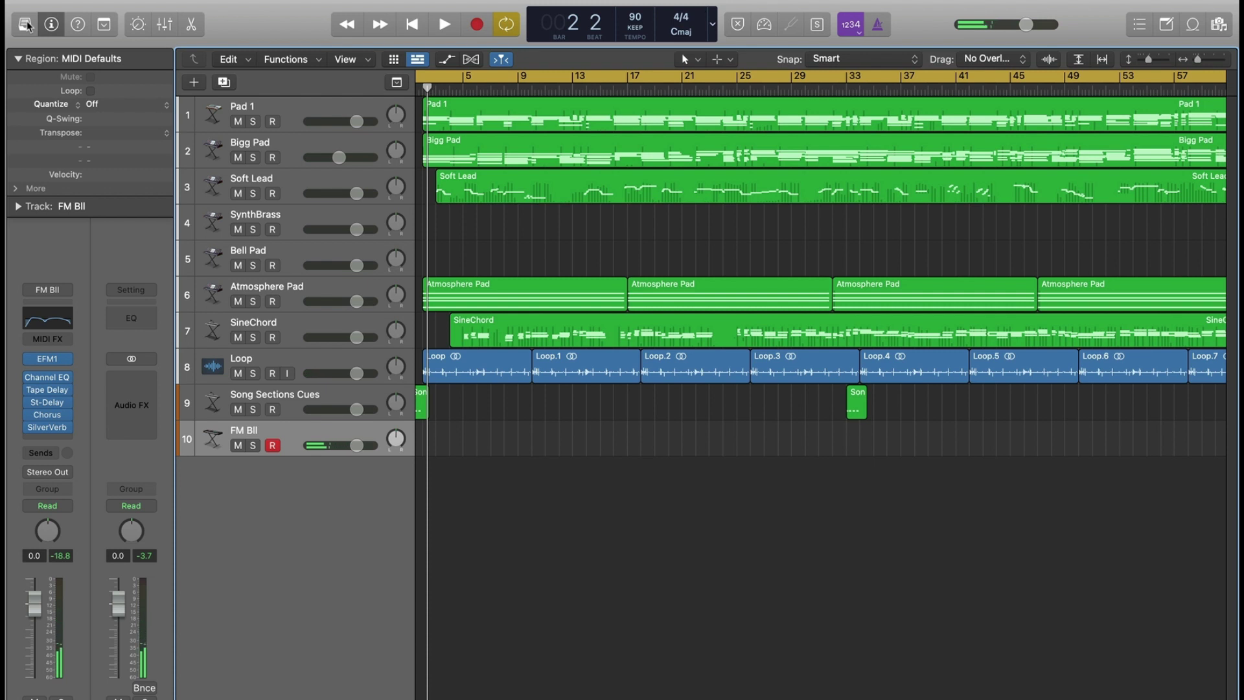
Record a MIDI part on the FM Bll track from the song's opening to about bar 64, ending the recording while playback continues.
key(r)
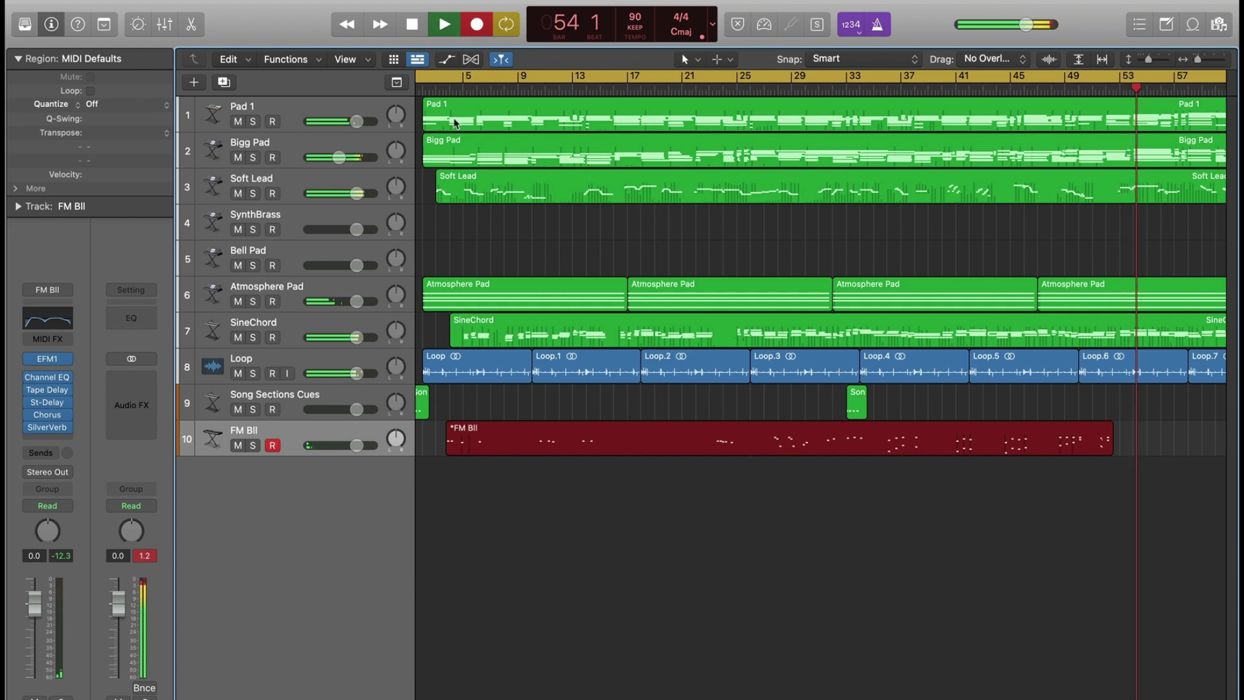
scroll(561, 194, down, 3)
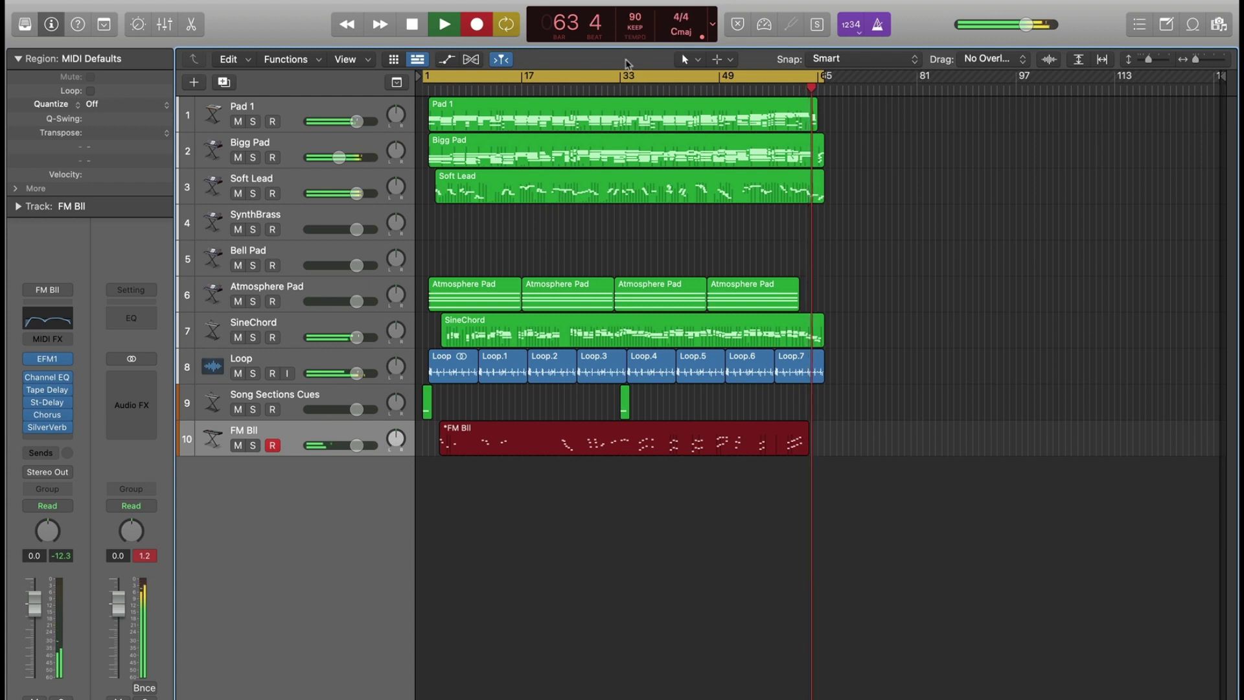
click(447, 28)
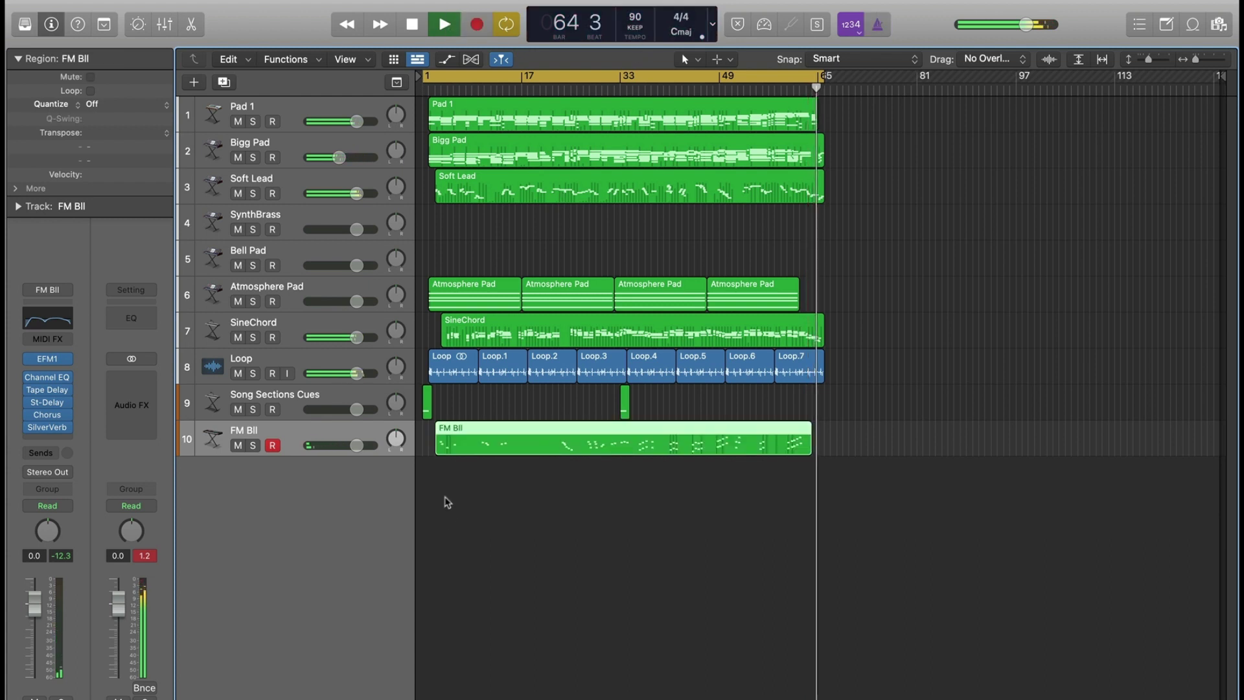